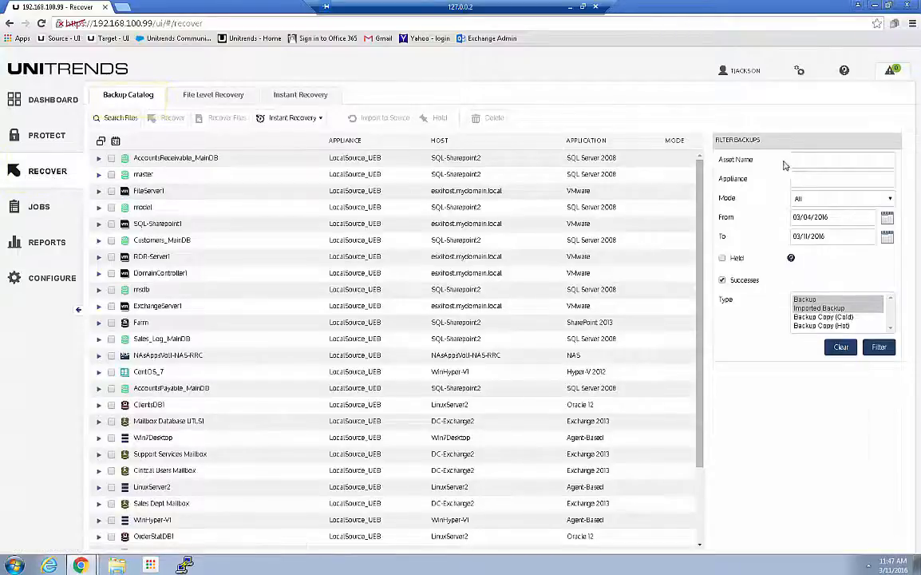
- Filter the backup catalog by asset name RDR and expand both RDR-Server2 entries to view their backups
click(819, 161)
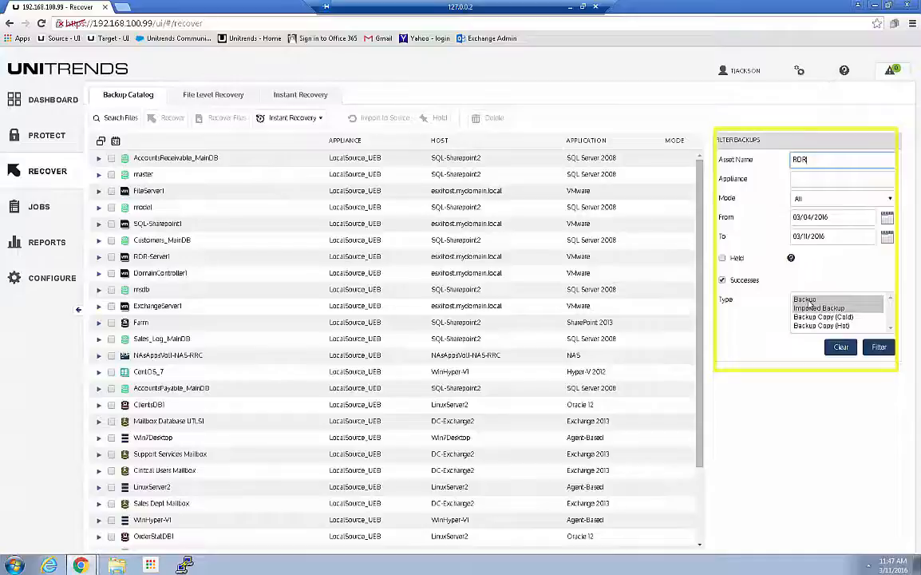
click(879, 347)
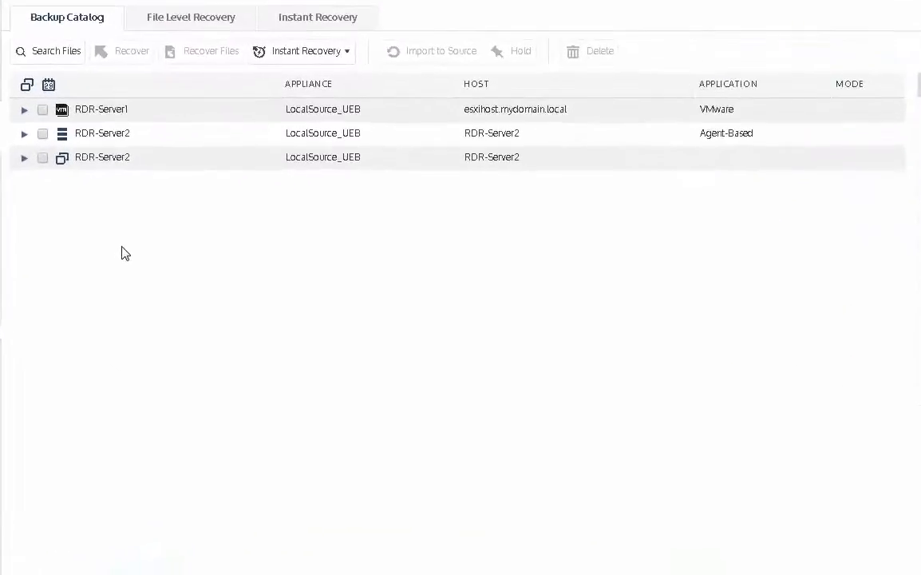
click(24, 135)
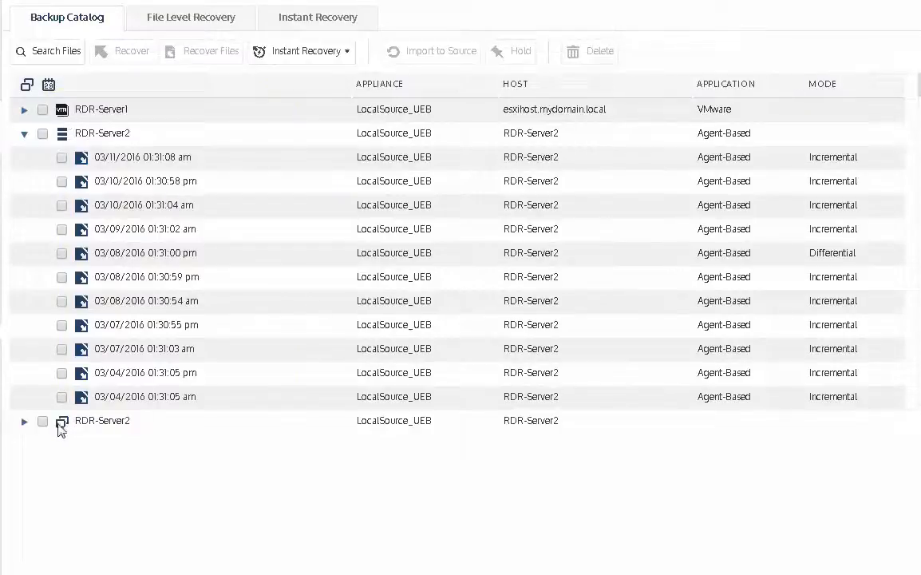
click(24, 421)
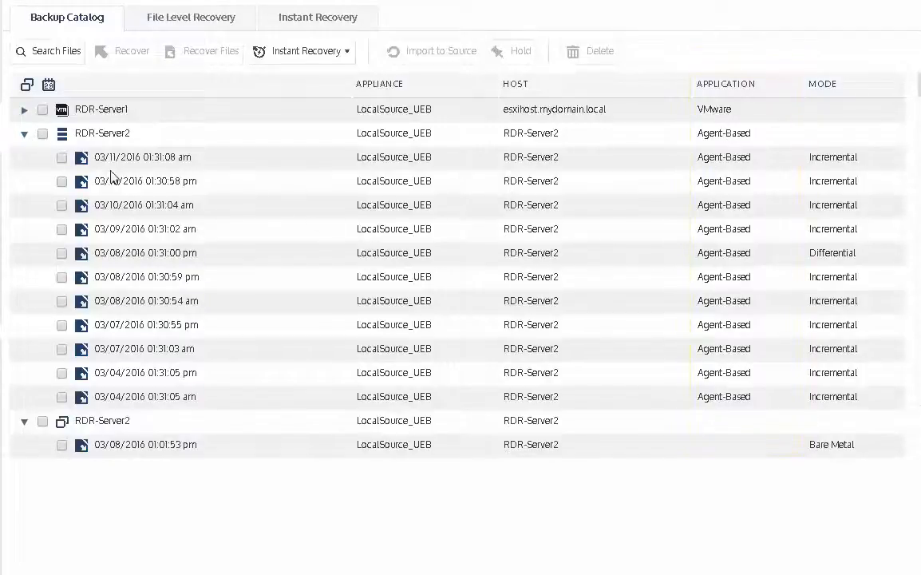
- Select and clear the 03/11/2016 01:31:08 am backup of RDR-Server2, and expand WinHyper-V1 in the catalog
click(62, 157)
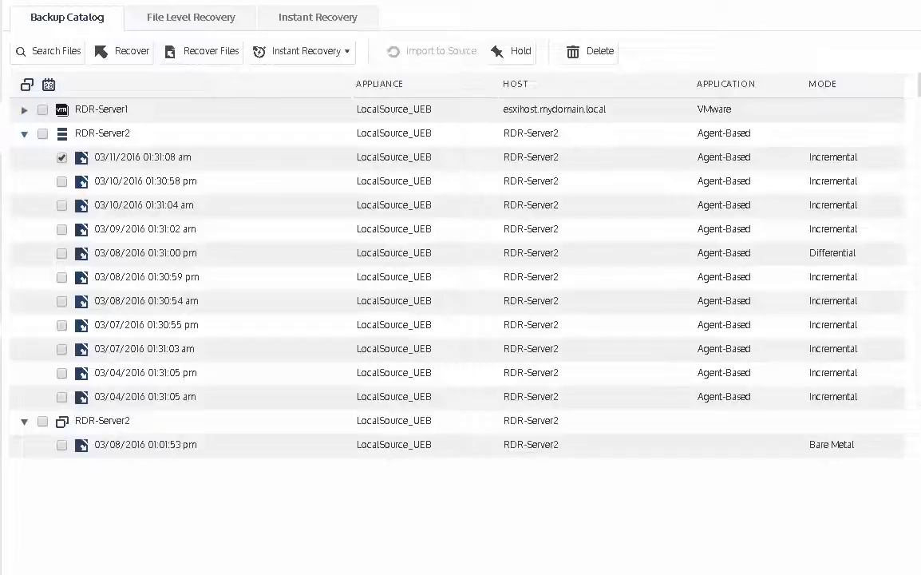
click(61, 157)
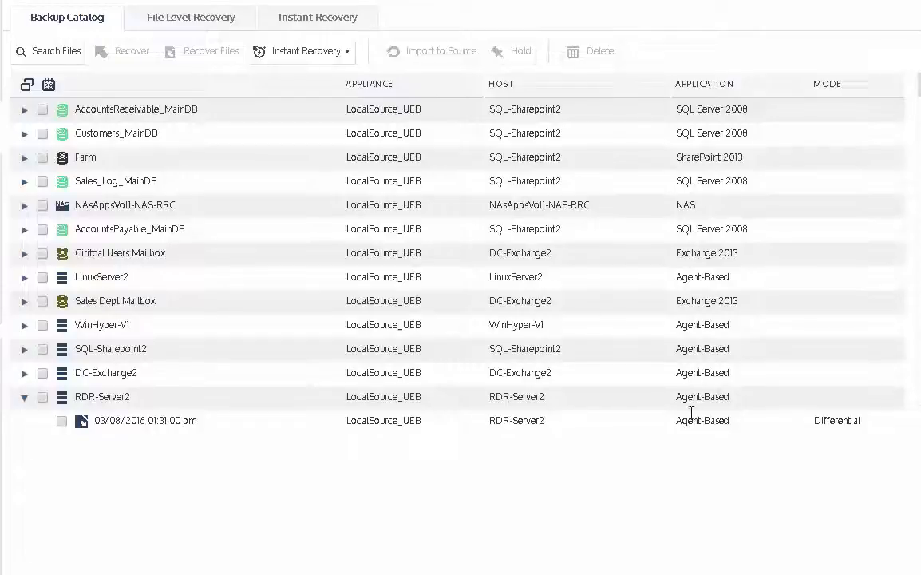
click(24, 325)
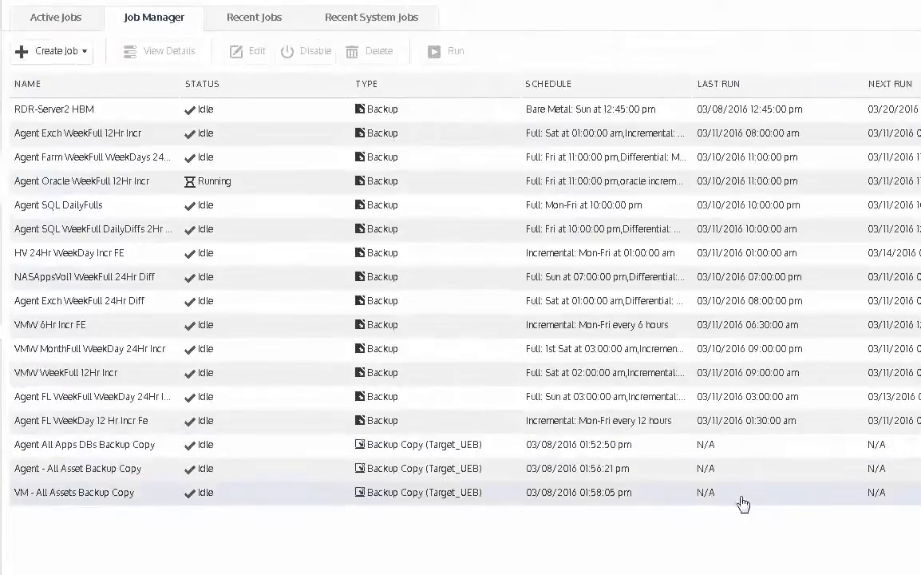
- Sort the scheduled jobs by name and view the details of the Agent FL WeekFull WeekDay 24Hr Incr job
click(32, 85)
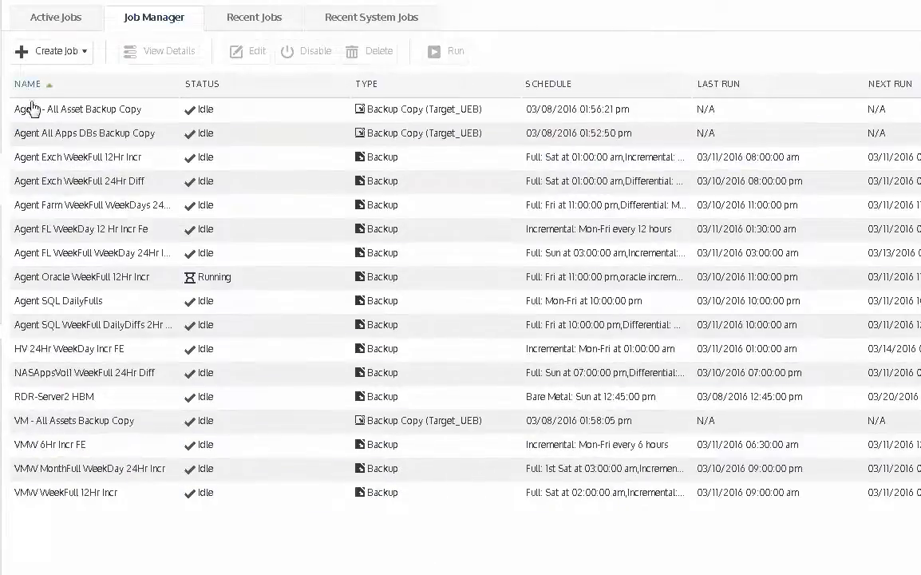
click(46, 253)
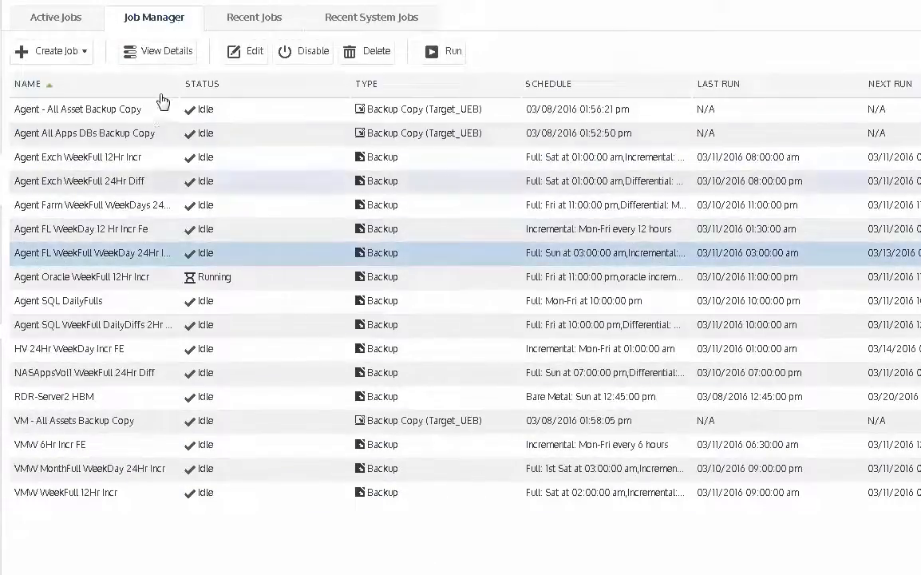
click(168, 53)
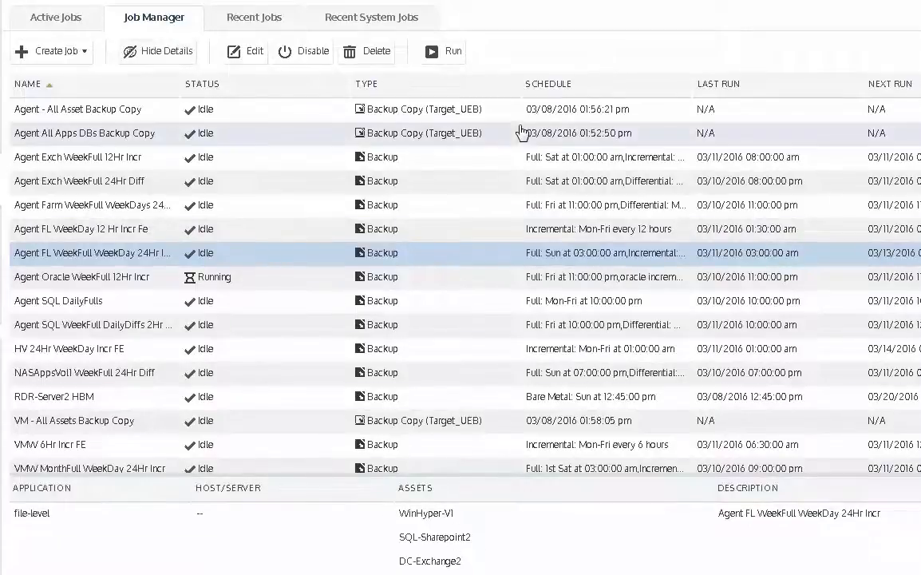
- Widen the Schedule column in the job list to read the full schedules, and sort the jobs by last run
drag(466, 85, 454, 85)
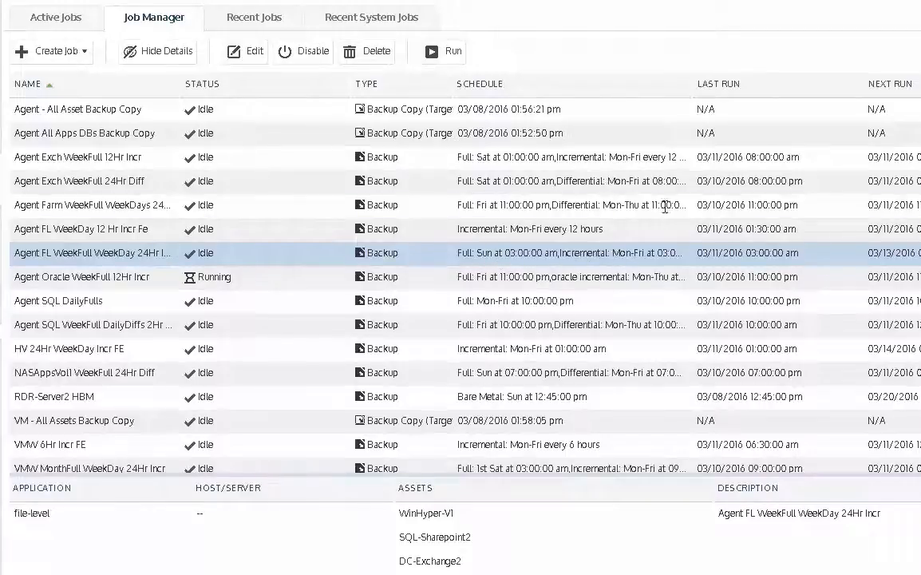
click(693, 88)
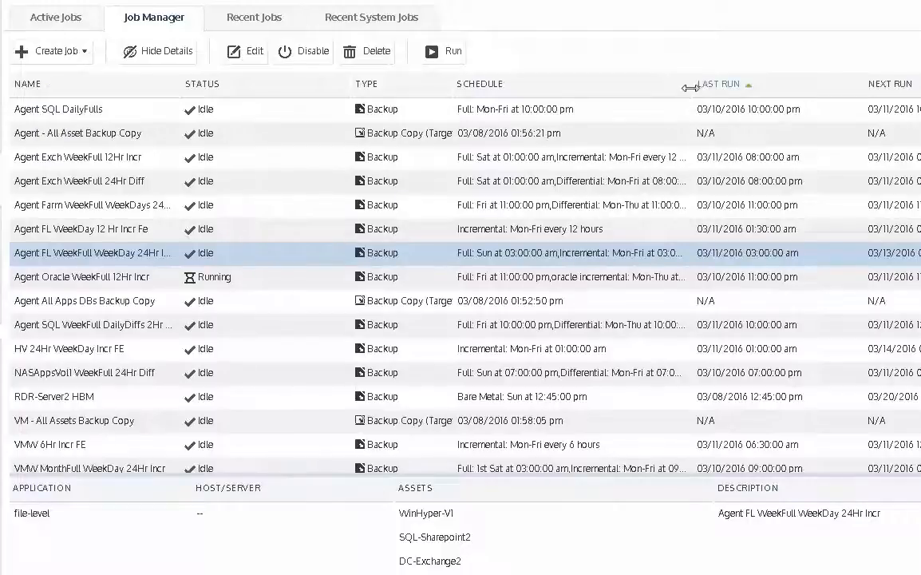
drag(690, 87, 736, 88)
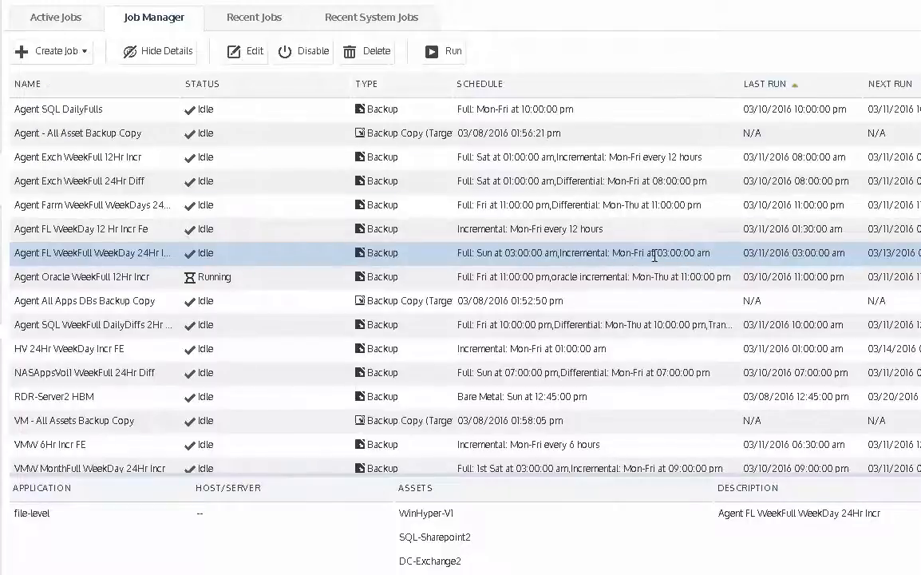
- Return to the backup catalog and expand the WinHyper-V1 asset to view its backups
click(1, 127)
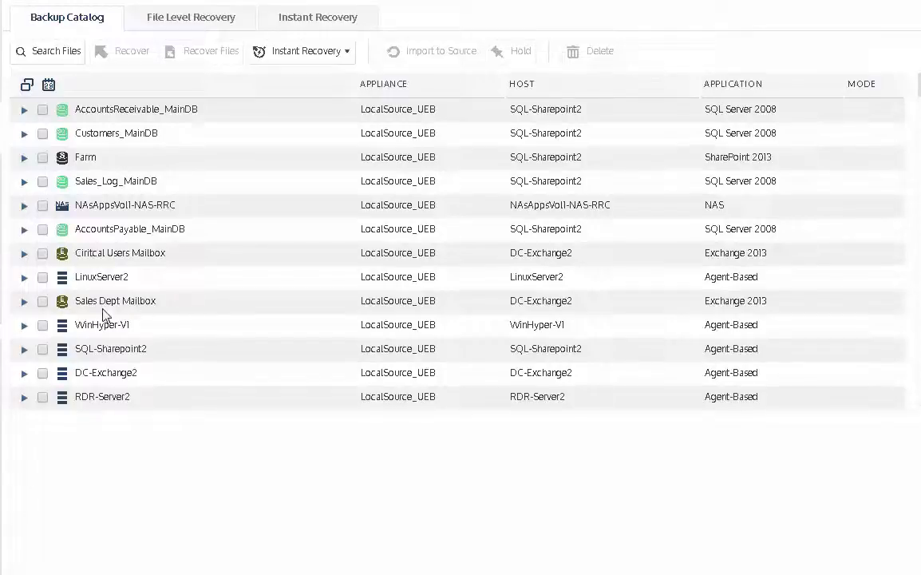
click(24, 325)
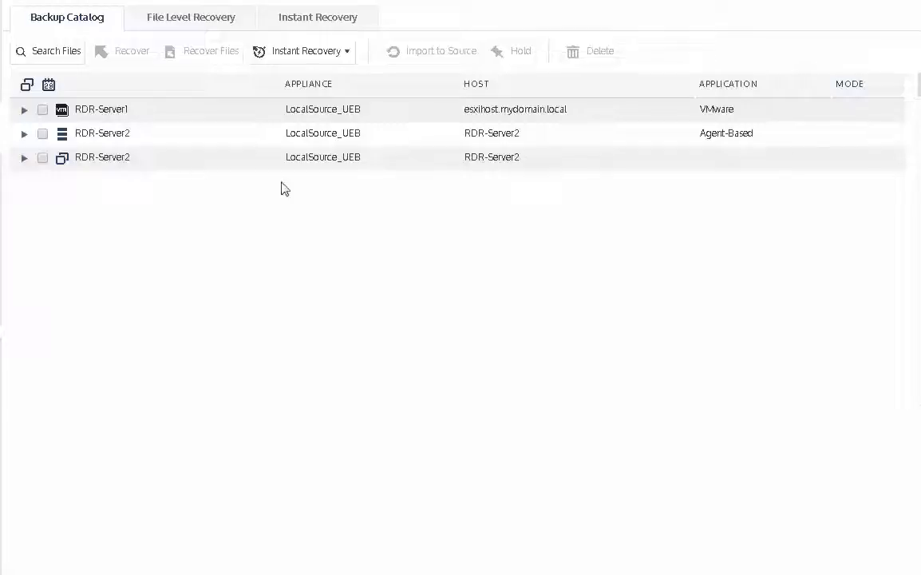
- Start a file-level recovery from the 03/11/2016 01:31:08 am incremental backup of the agent-based RDR-Server2 asset
click(25, 134)
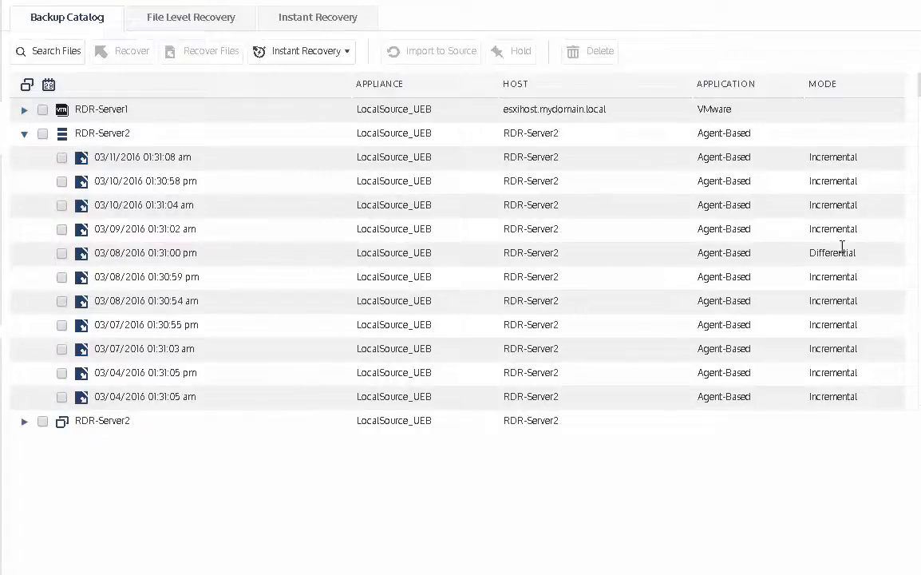
click(62, 158)
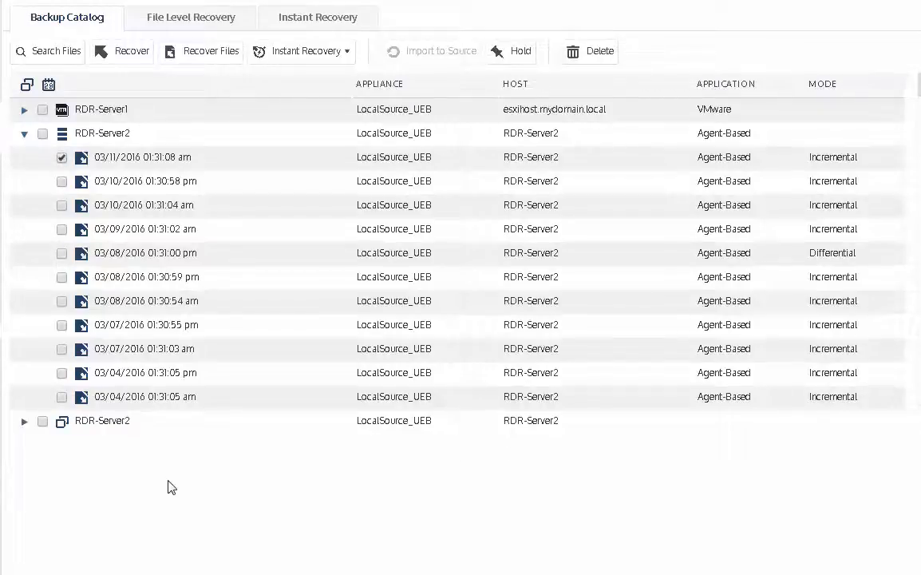
click(216, 52)
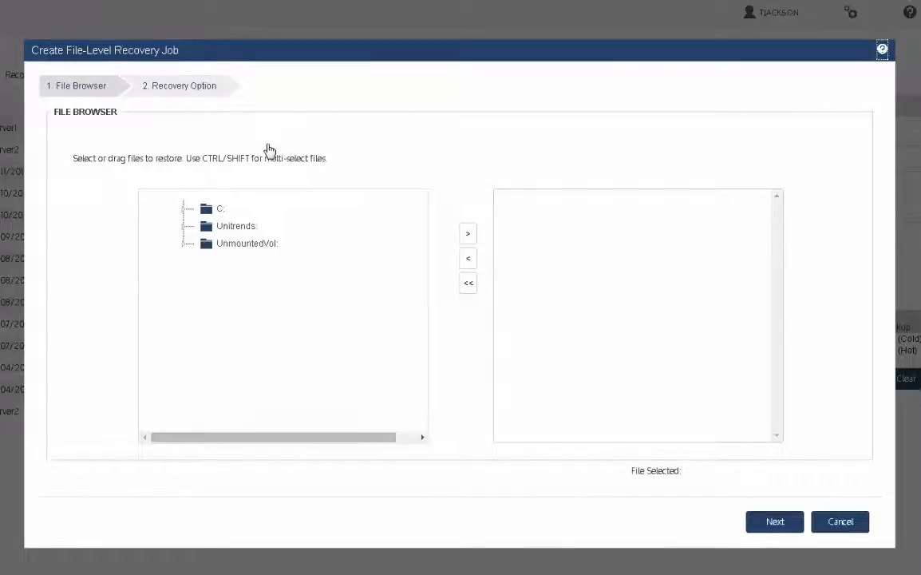
- Examine the contents of the C:, Unitrends: and UnmountedVol: entries in the backup's file browser
click(185, 210)
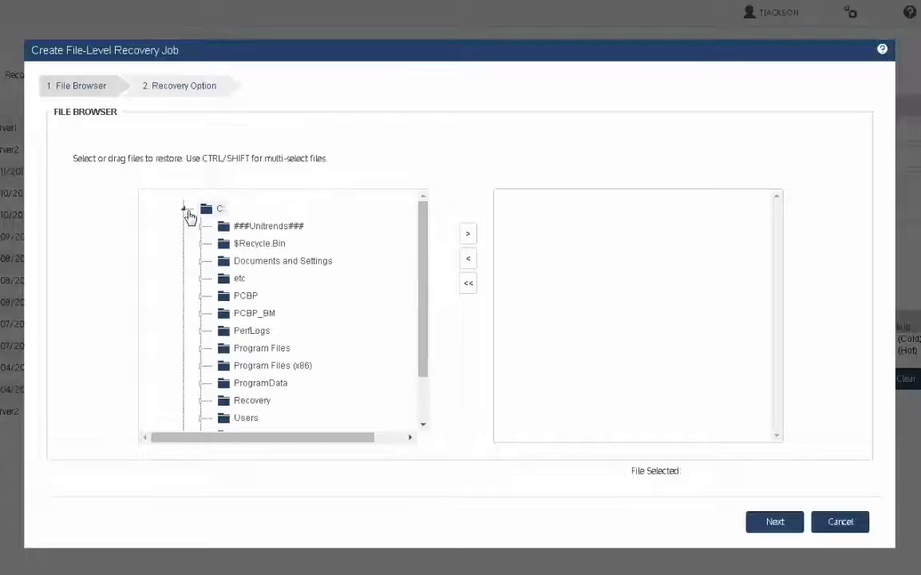
drag(422, 305, 425, 282)
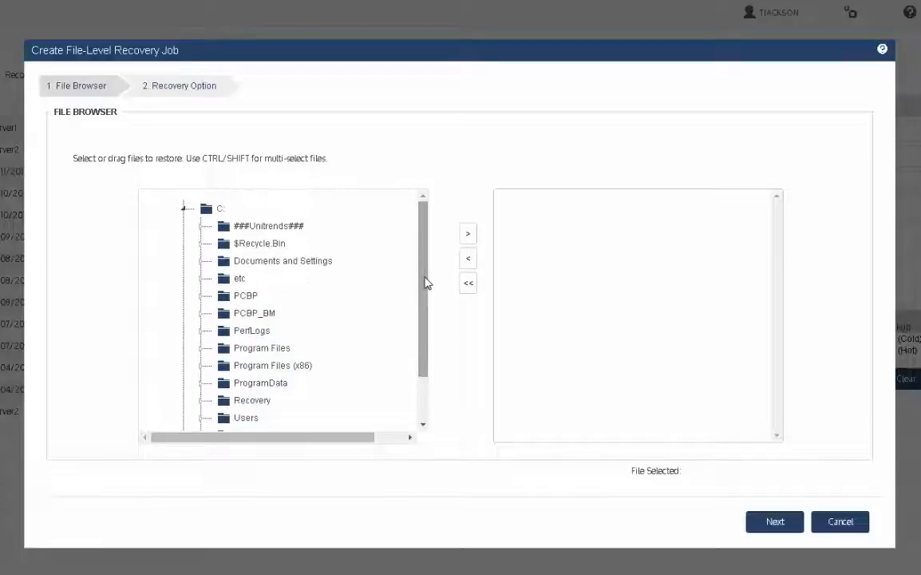
click(184, 208)
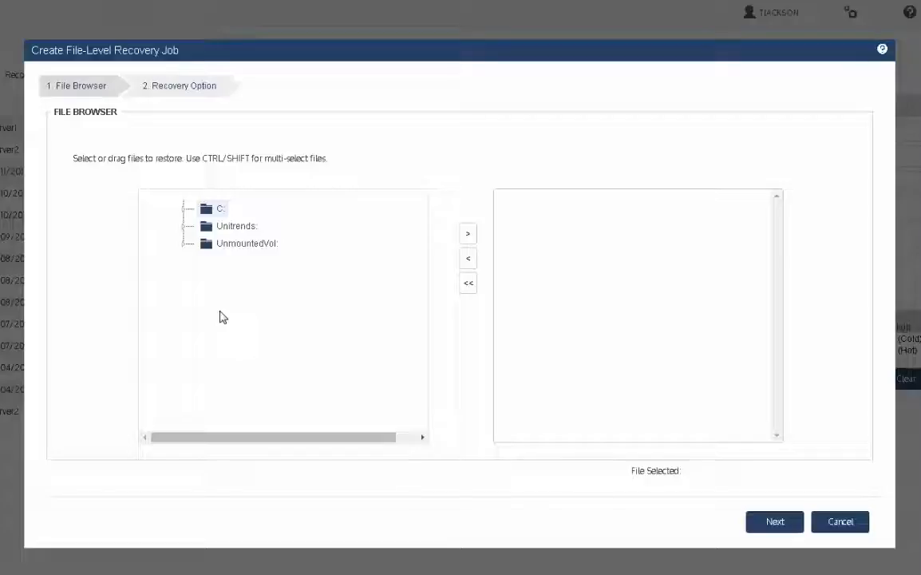
click(183, 227)
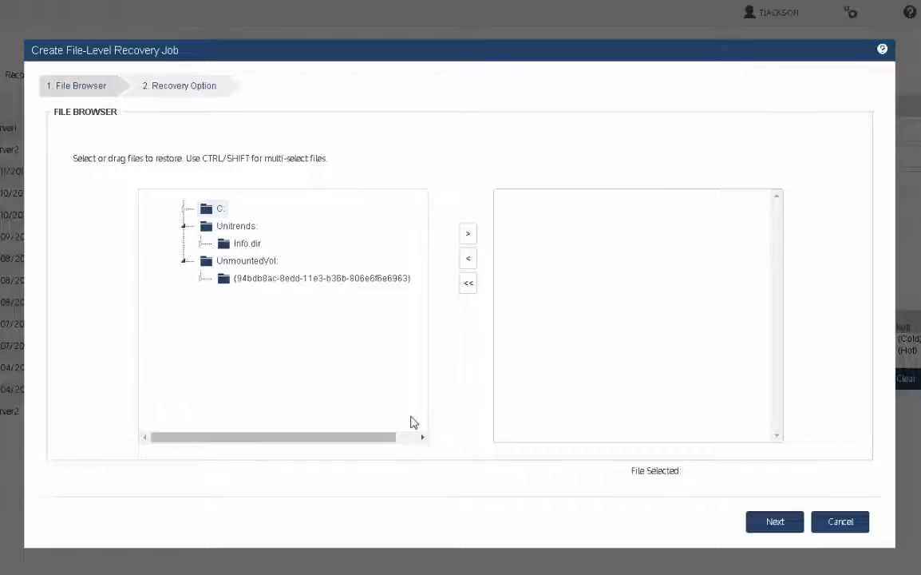
- Browse to C:/Users/administrator.MYDOMAIN/Documents and add the BMR-ISO folder to the files to restore
click(184, 208)
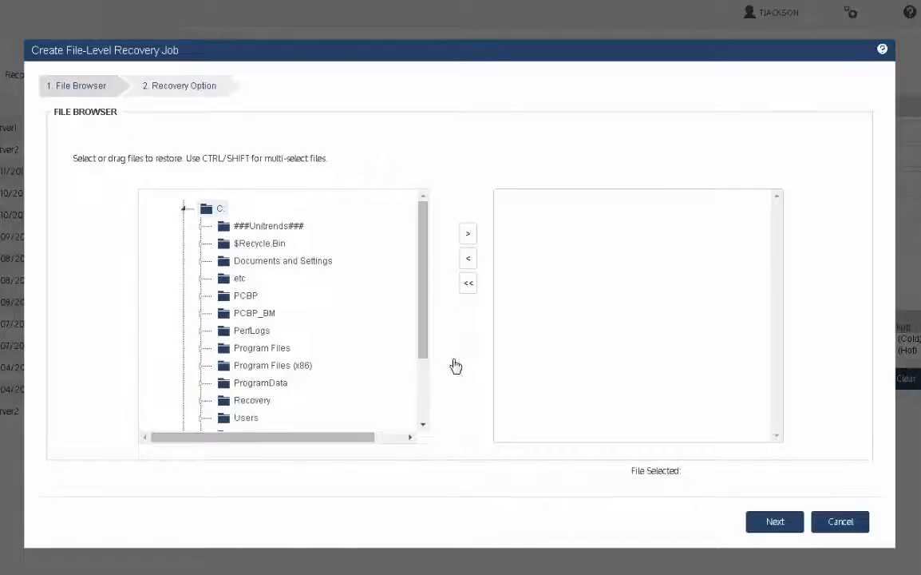
drag(424, 298, 421, 362)
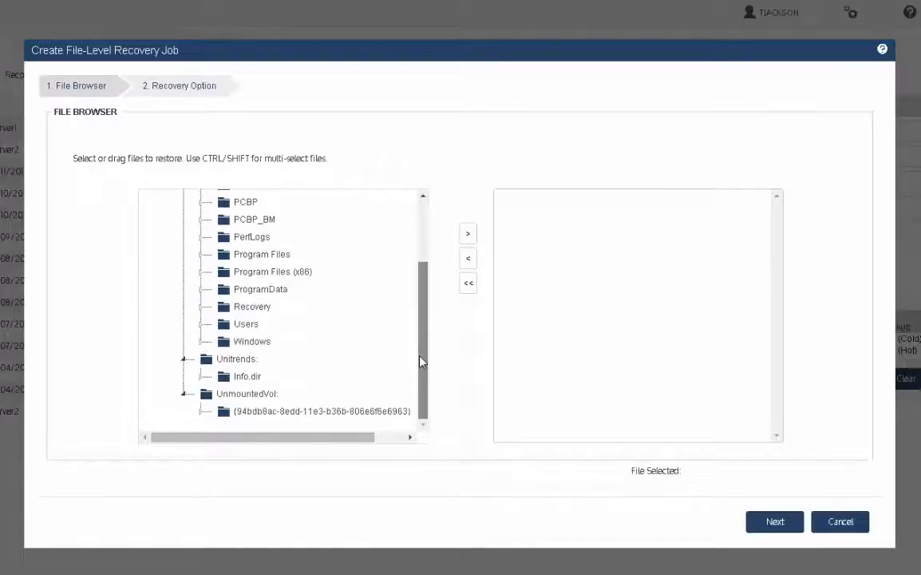
click(200, 323)
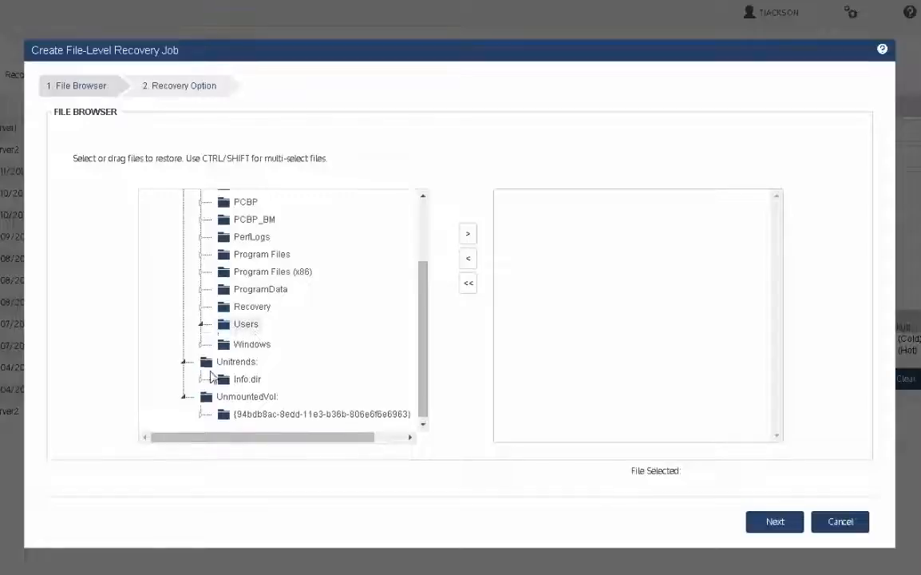
click(218, 359)
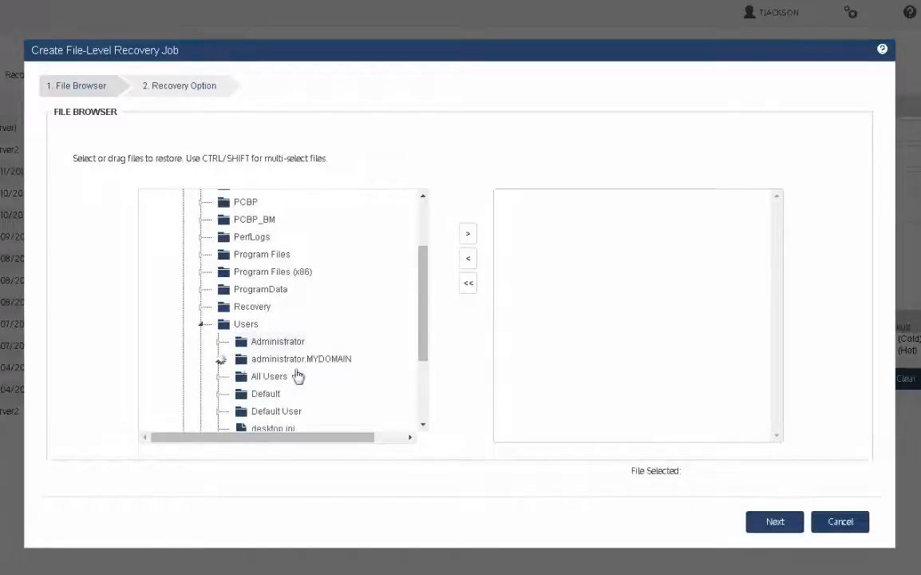
drag(424, 252, 376, 311)
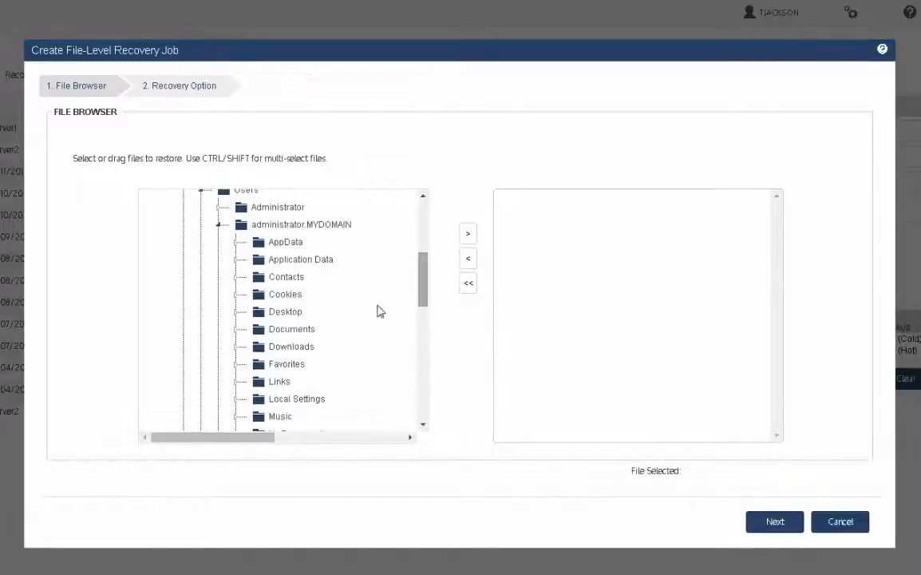
click(237, 347)
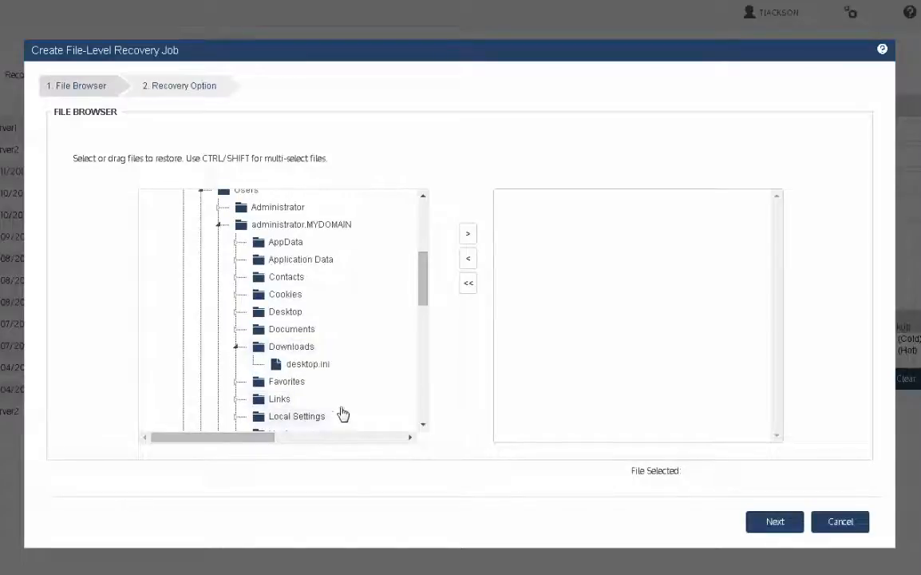
click(237, 330)
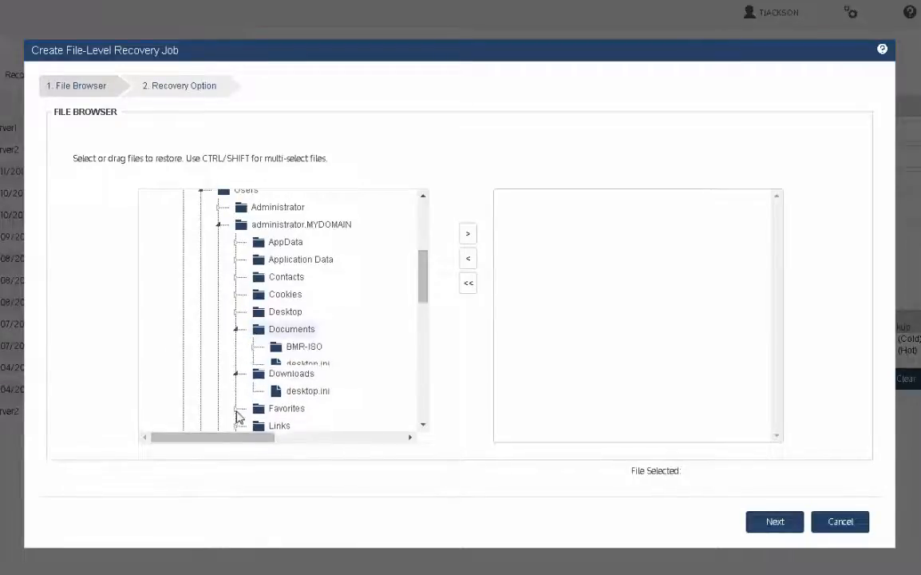
click(254, 348)
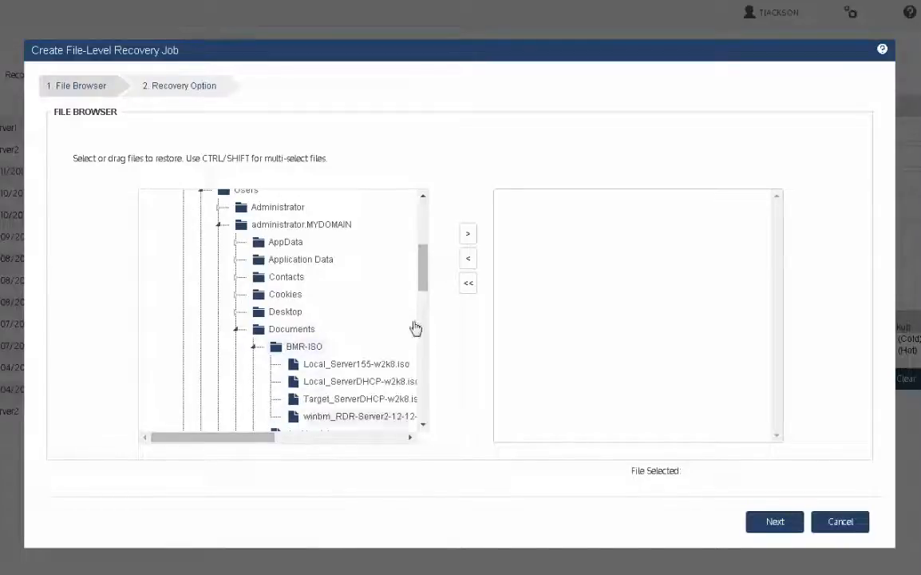
scroll(334, 276, down, 3)
drag(297, 241, 539, 341)
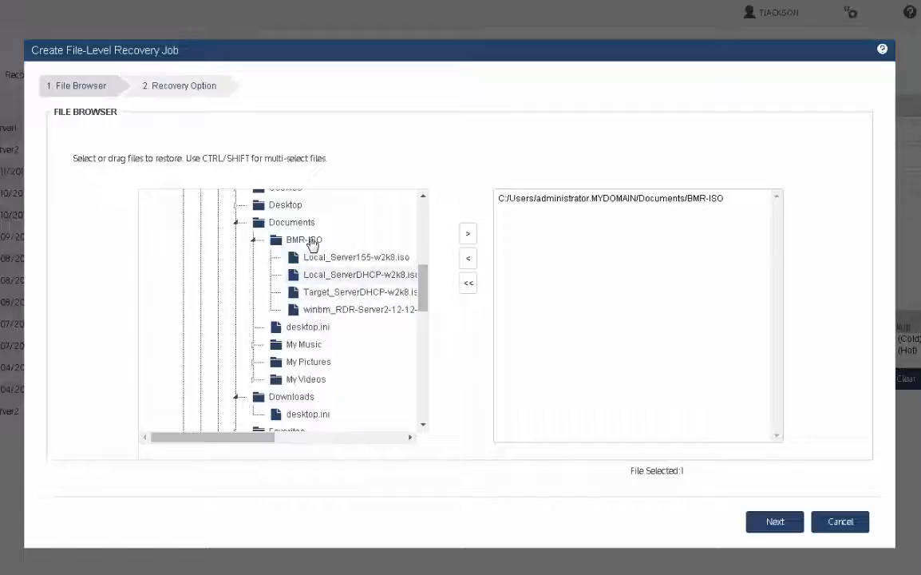
- Proceed to the recovery options and set the restore target to asset Win7Desktop with directory C:\temp_restore\Agent1
click(773, 522)
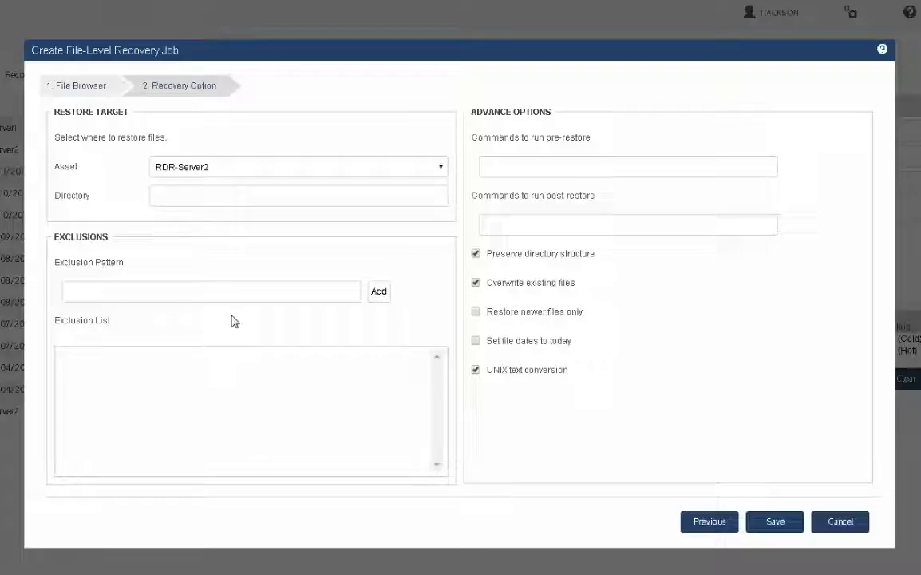
click(438, 168)
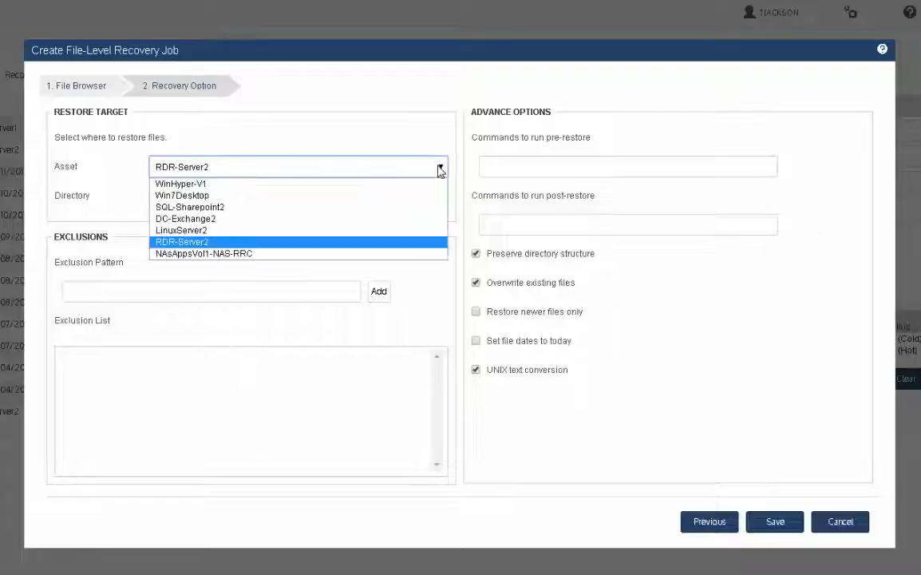
click(169, 195)
click(170, 196)
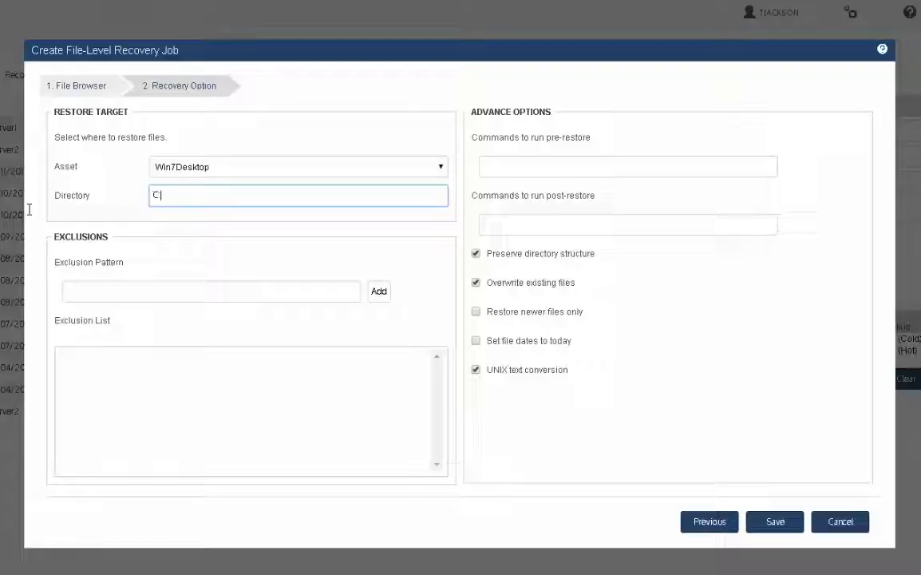
text(C:\temp_restore\Agent1)
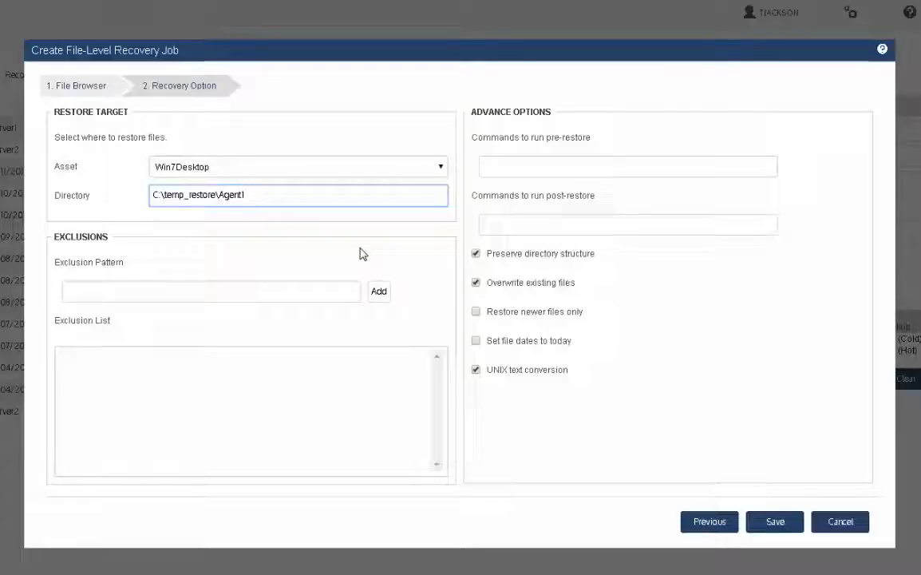
- Add the exclusion pattern *.avi to the recovery job's exclusion list and remove it again
click(378, 293)
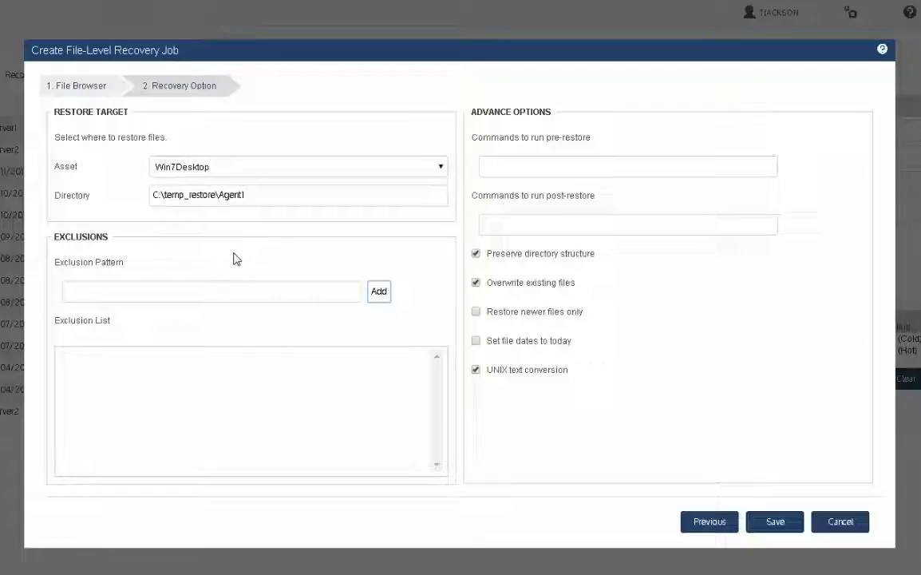
click(261, 293)
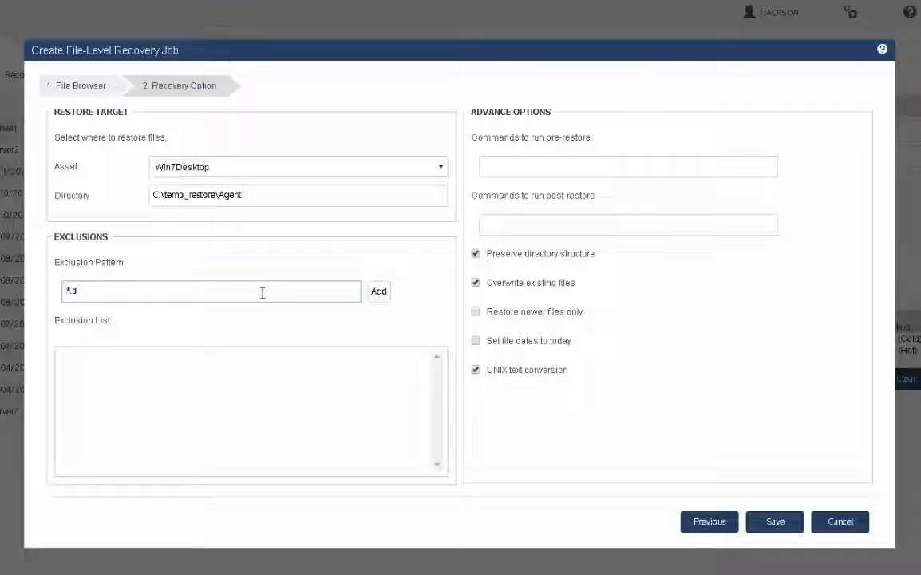
text(*.avi)
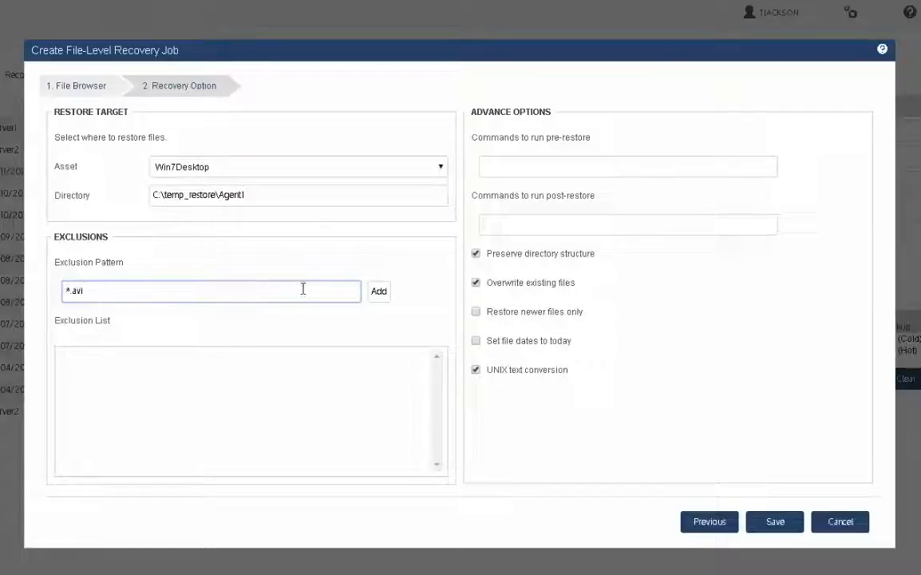
click(378, 291)
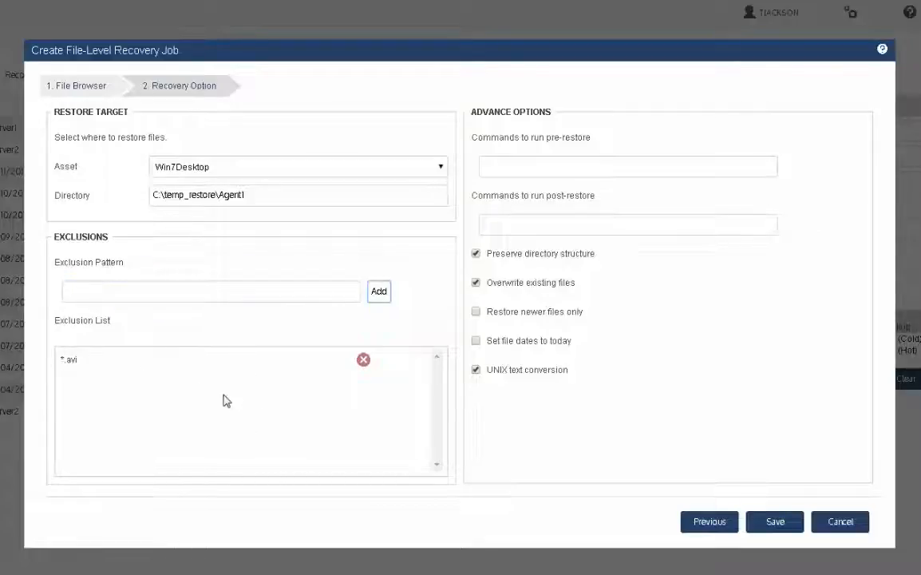
click(364, 360)
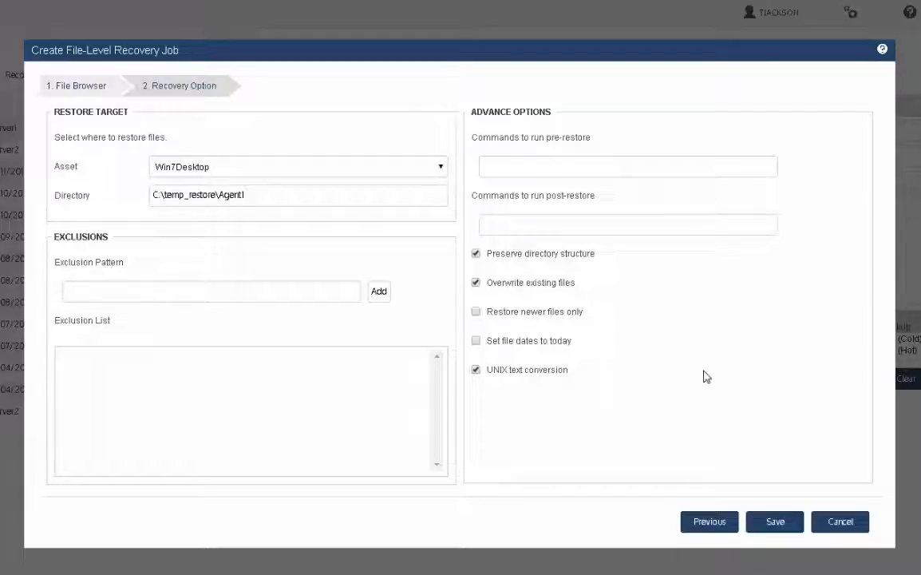
- Save the file-level recovery job, acknowledge the notice and check the Win7Desktop restore among the active jobs
click(772, 525)
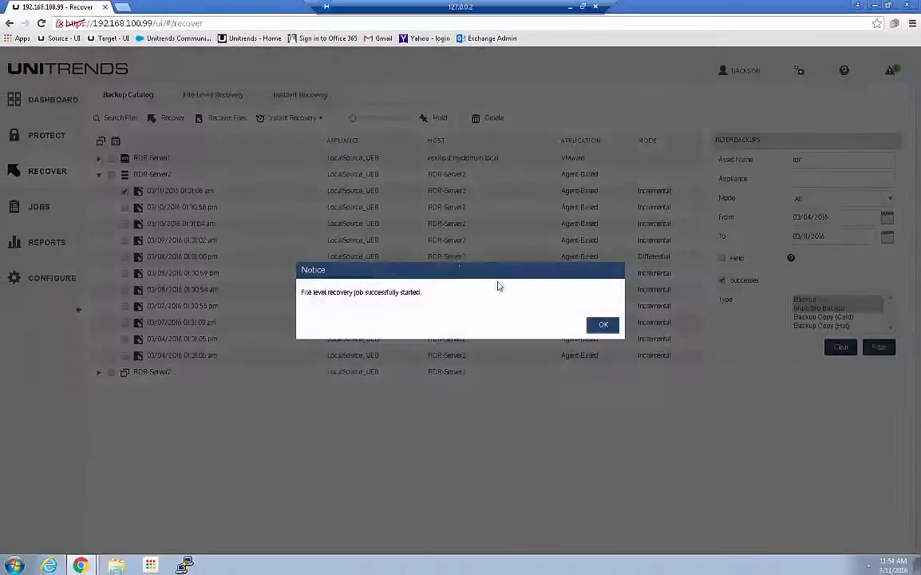
click(608, 325)
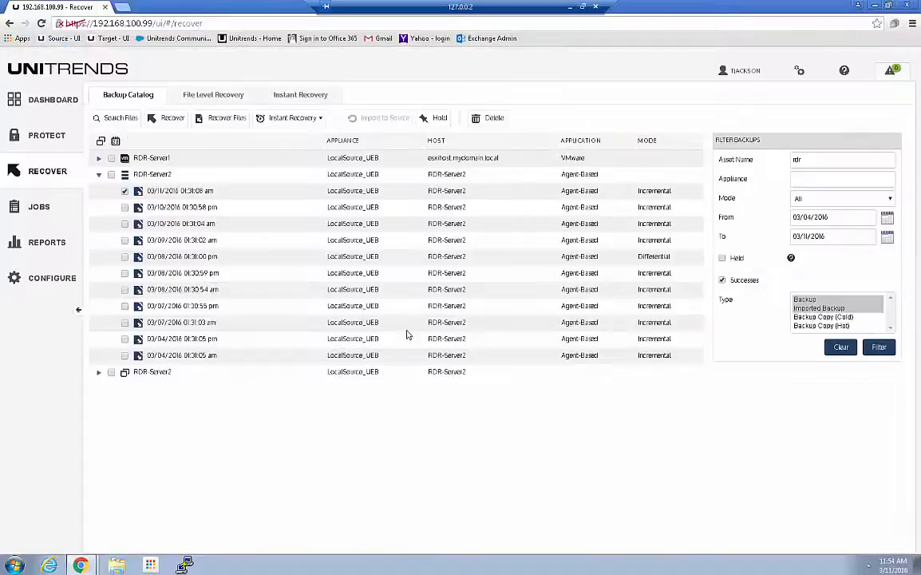
click(72, 208)
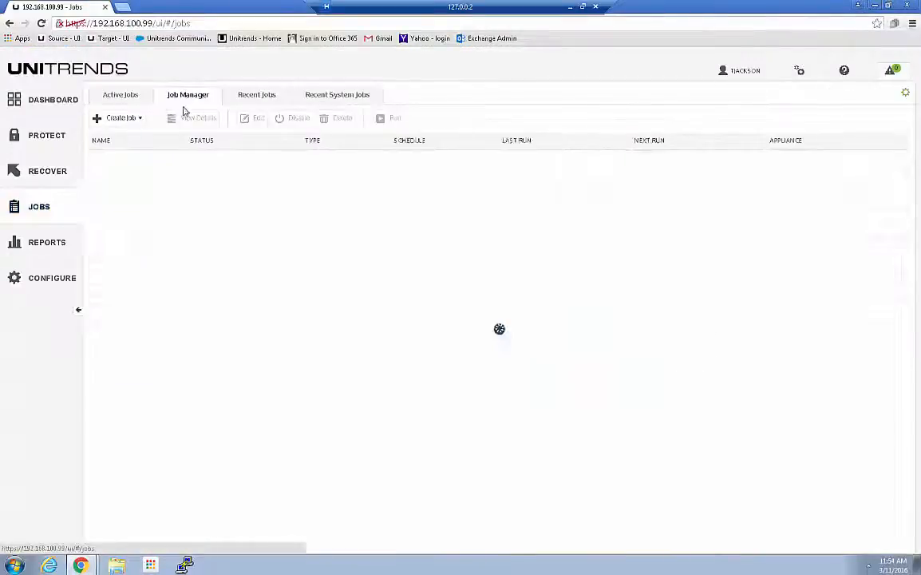
click(117, 96)
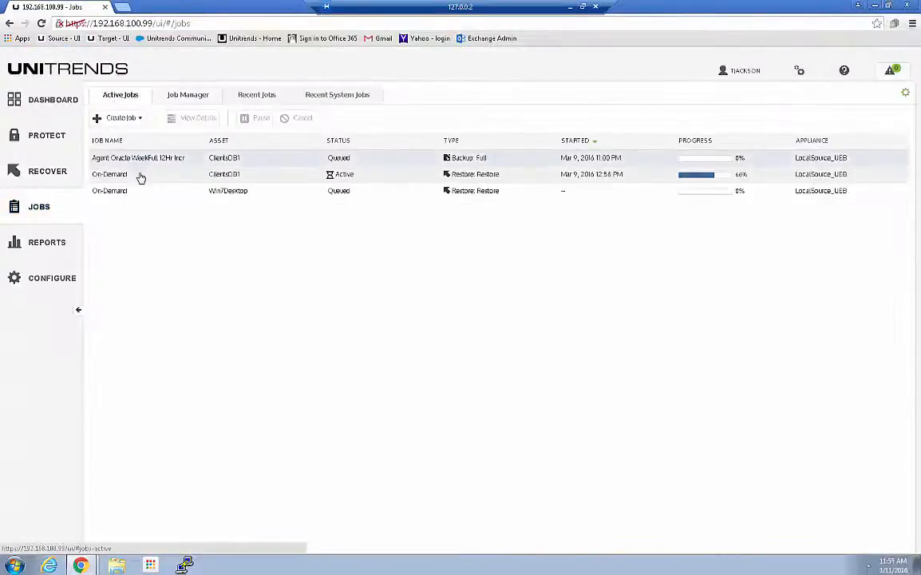
click(132, 193)
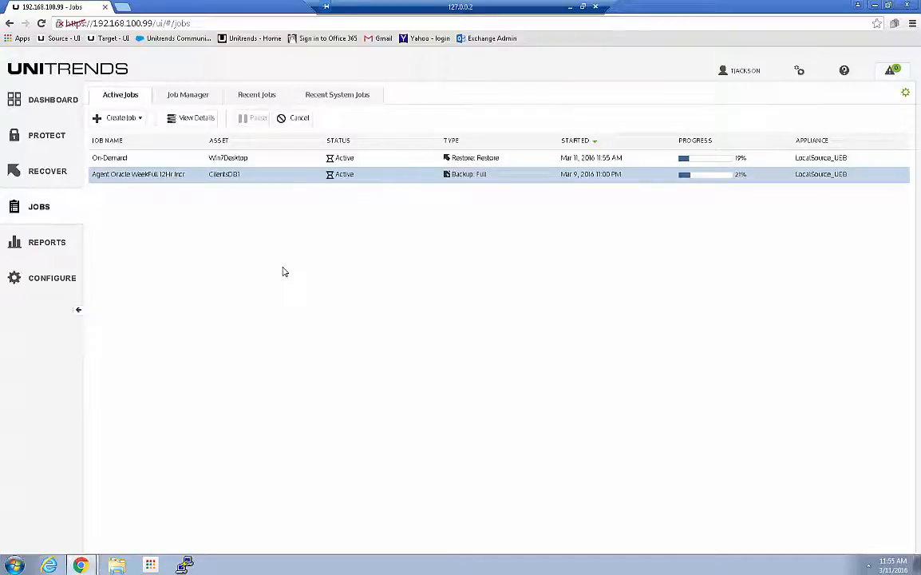
click(356, 158)
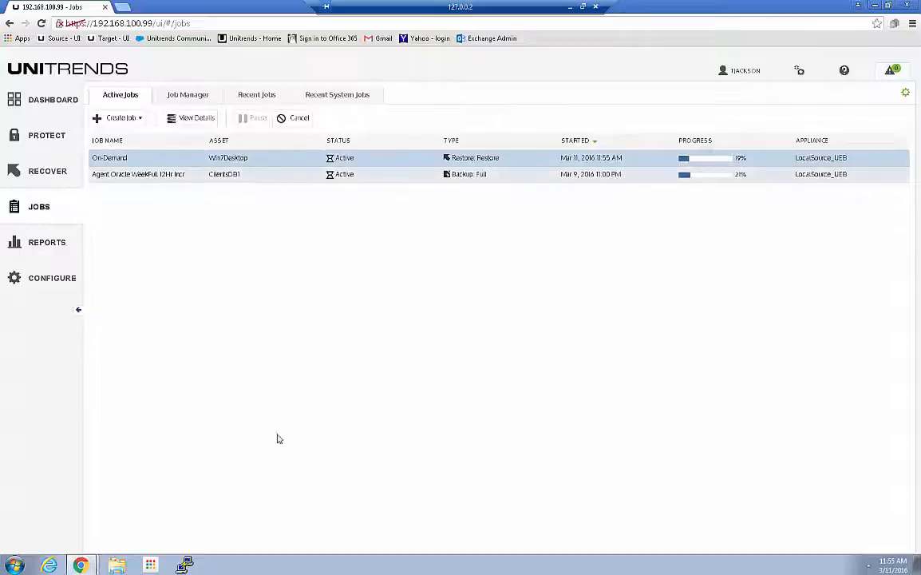
- In Windows Explorer, browse to C:\temp_restore\Agent1\Users\administrator.MYDOMAIN\Documents\BMR-ISO to inspect the restored files
click(118, 564)
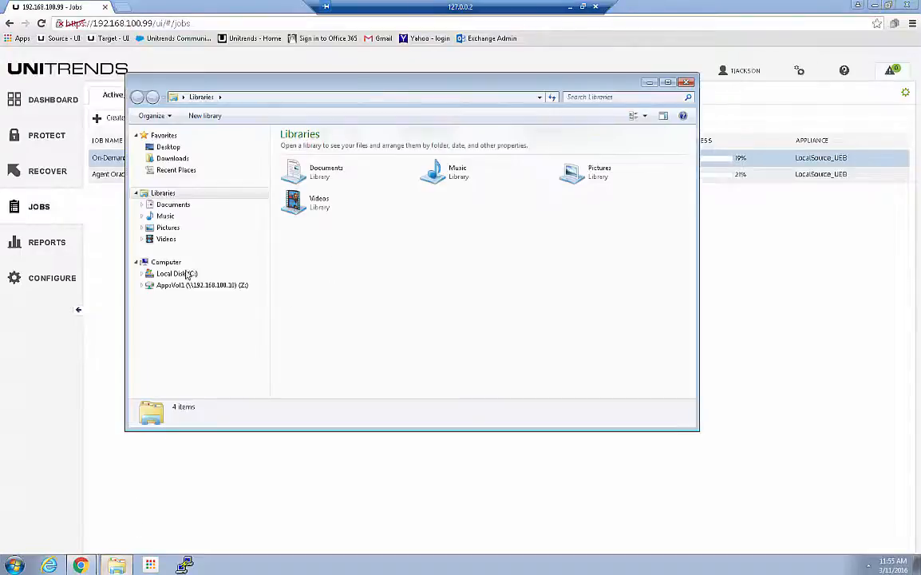
click(170, 275)
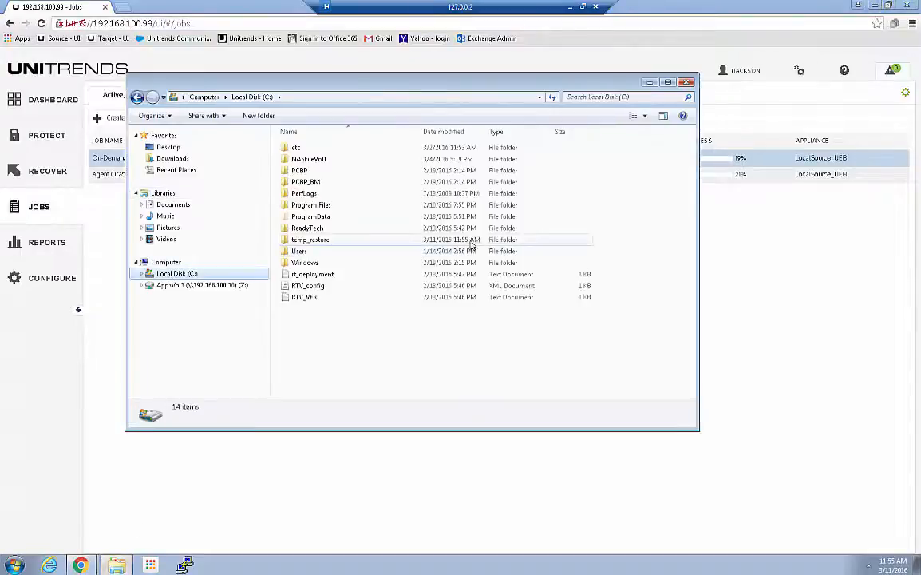
click(309, 243)
double_click(309, 243)
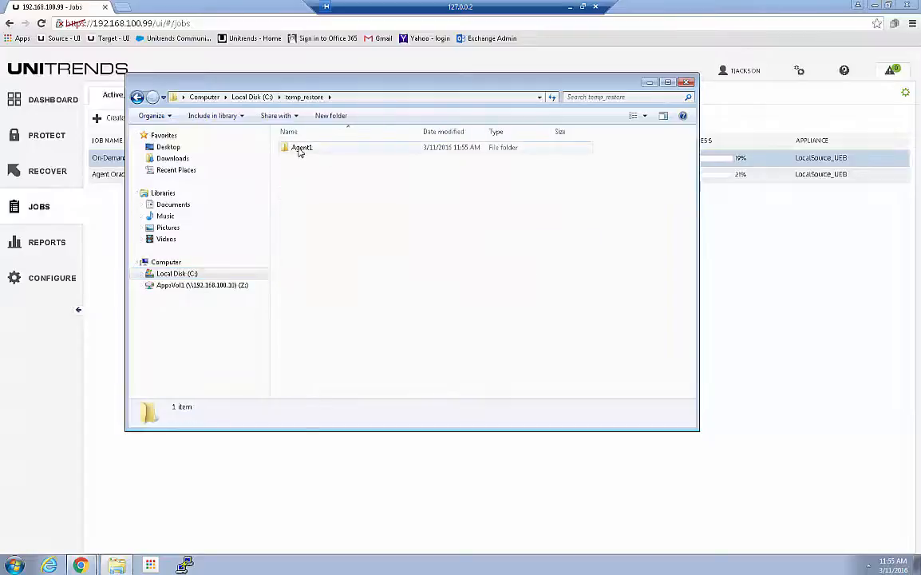
double_click(300, 148)
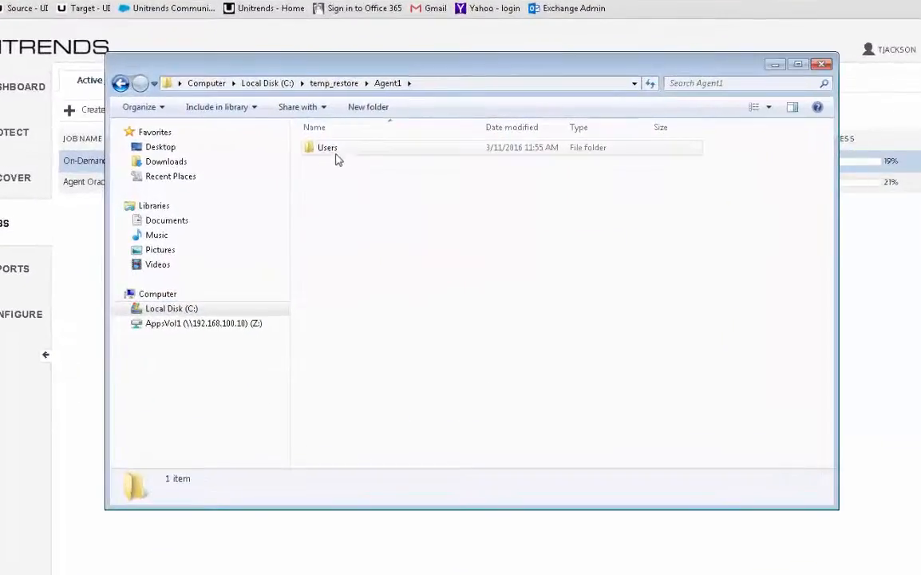
double_click(333, 152)
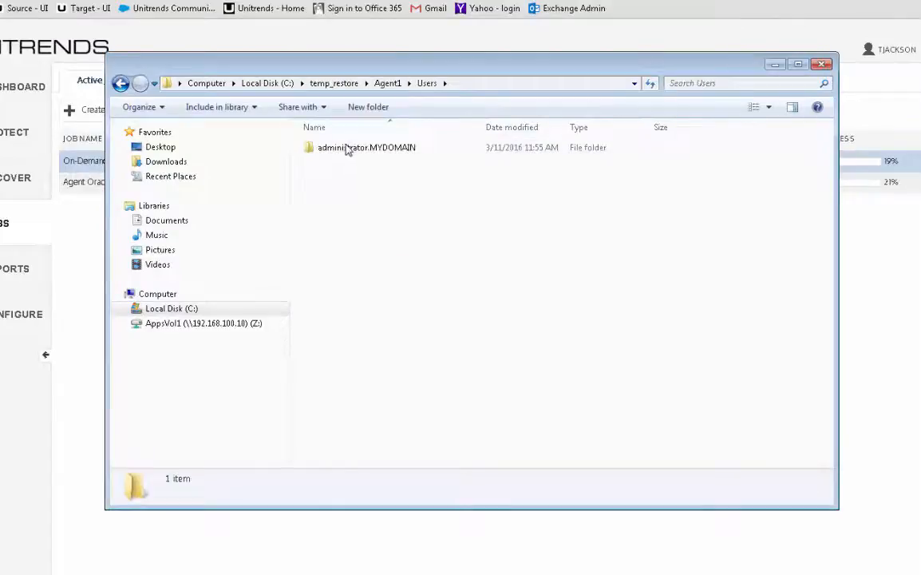
double_click(346, 150)
double_click(333, 152)
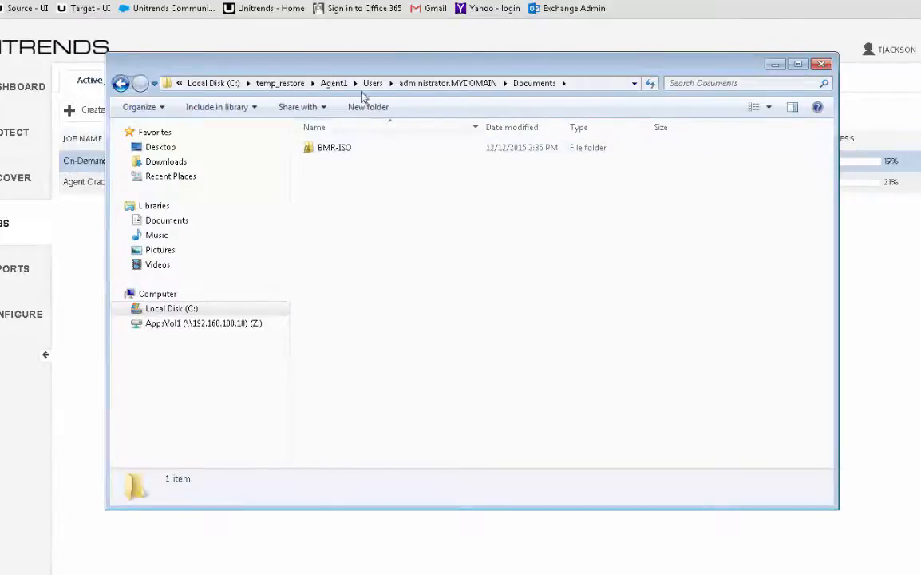
double_click(334, 150)
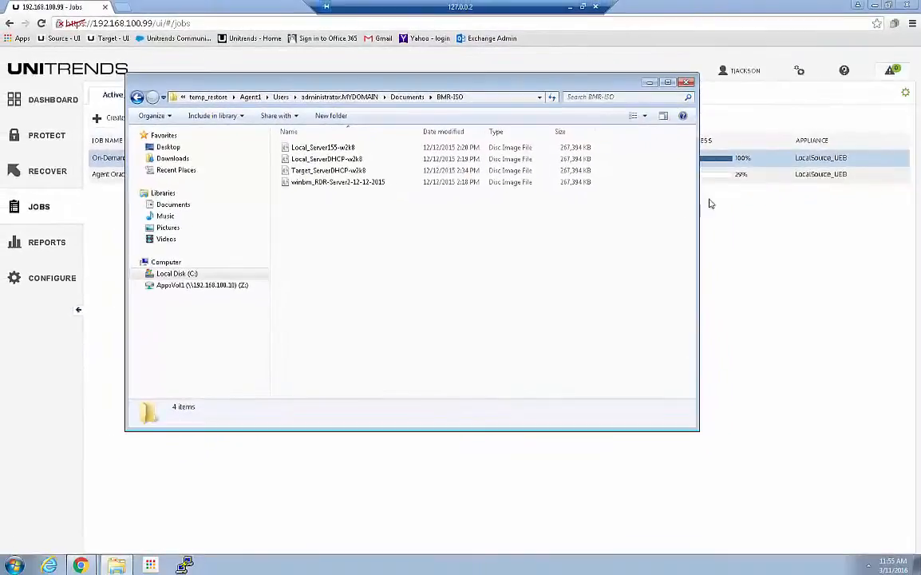
- Check the restore job's progress in the active jobs, review the restored files once more and close the Explorer window
click(705, 107)
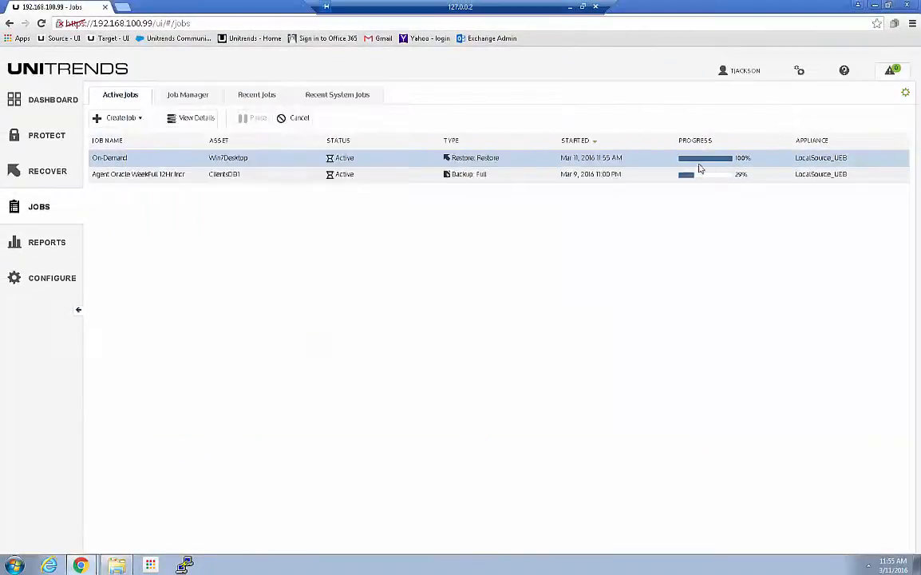
click(117, 565)
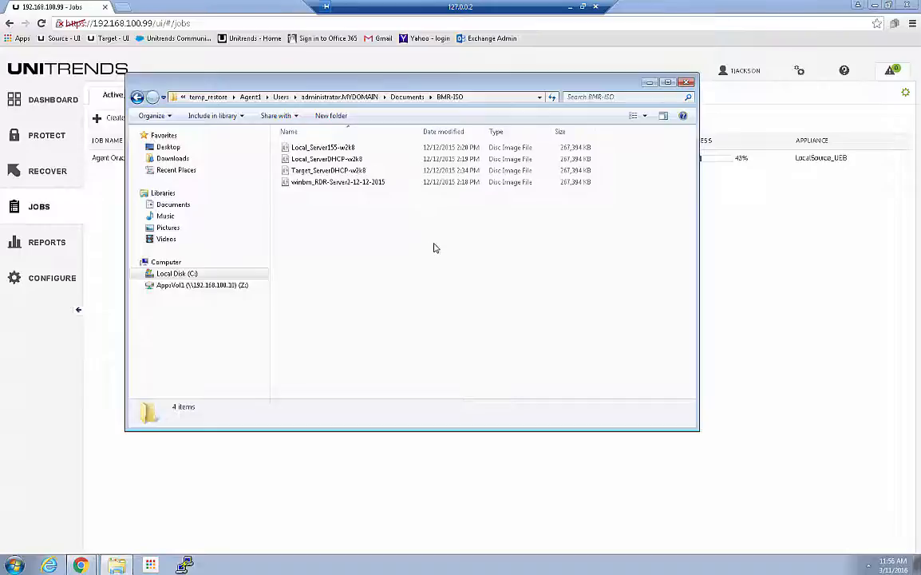
click(687, 83)
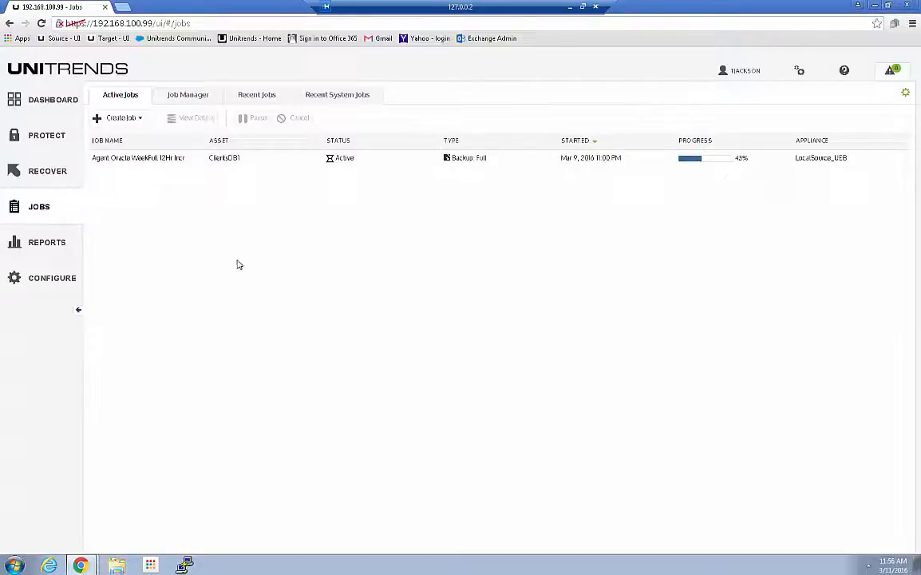
- Open the backup catalog's file search, search RDR-Server2 backups for *BMR-ISO* with case matching, and select the BMR-ISO folder
click(32, 171)
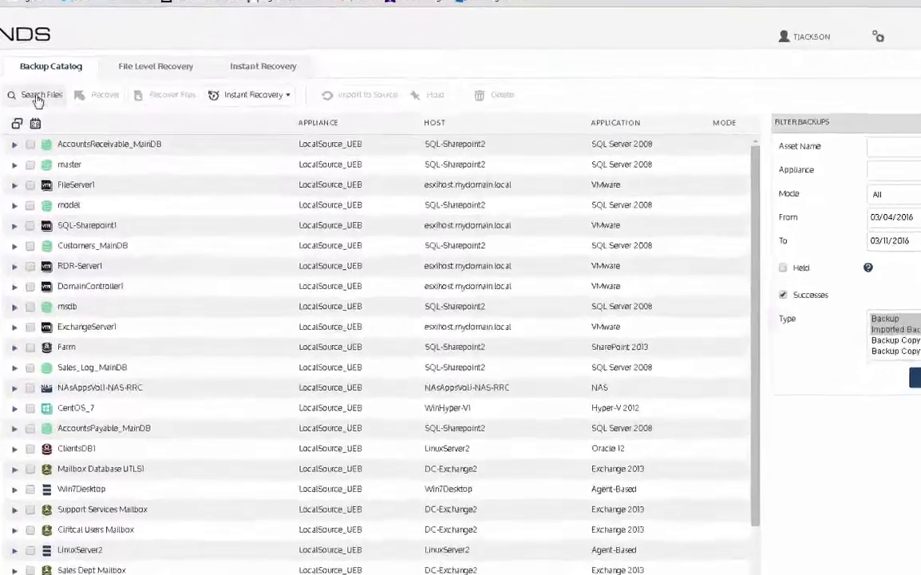
click(116, 118)
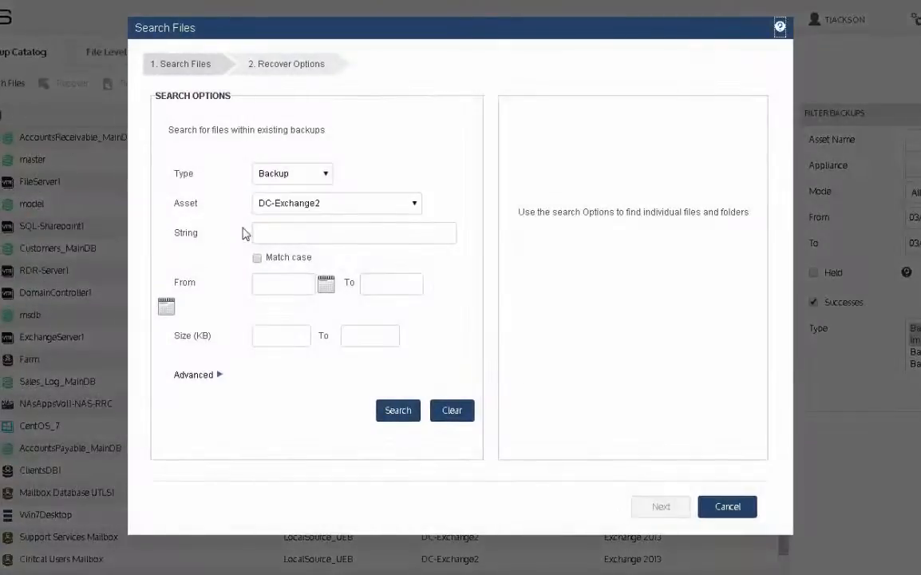
click(356, 204)
click(282, 269)
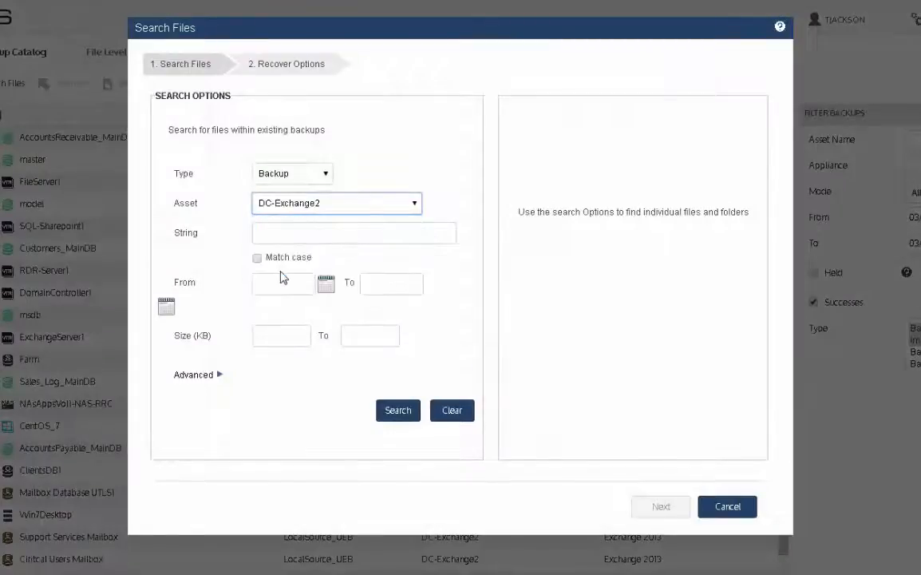
click(274, 232)
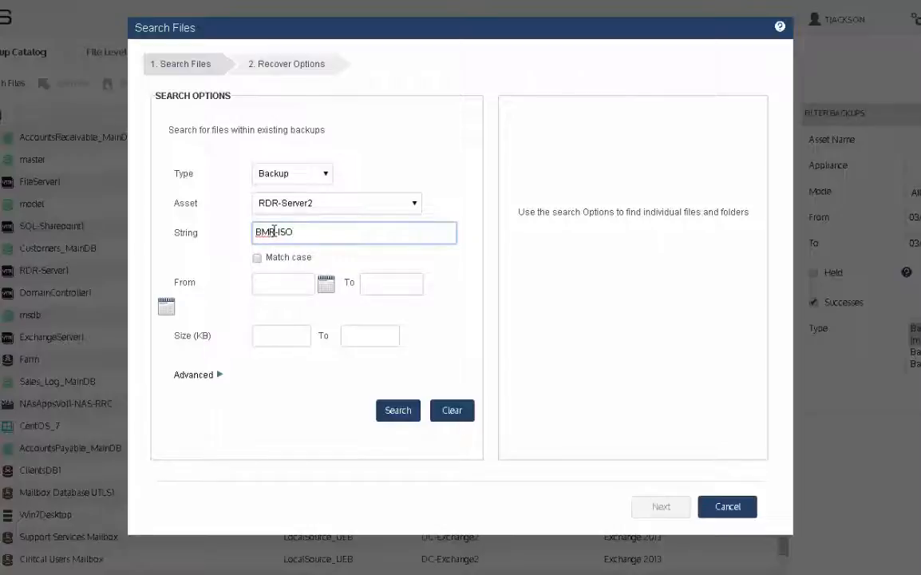
click(257, 257)
text(*)
click(393, 411)
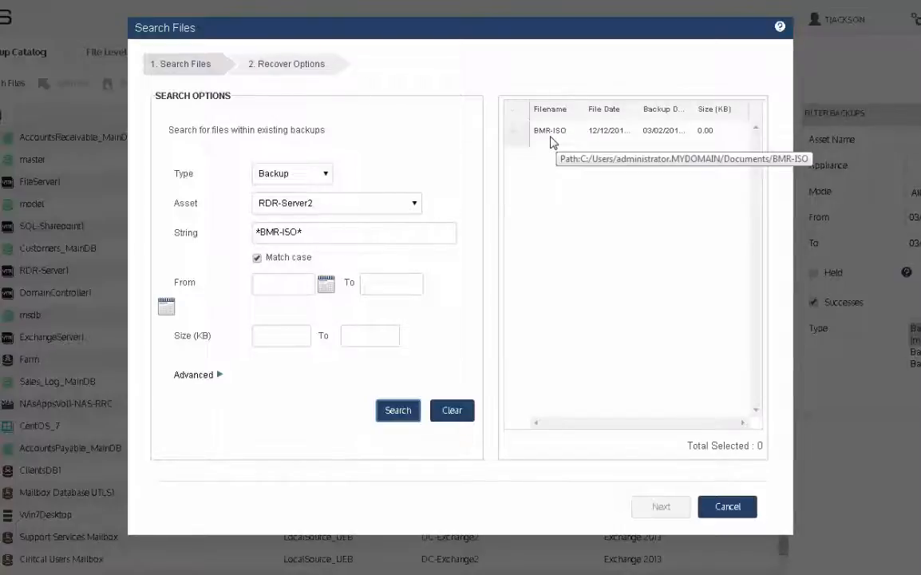
click(519, 138)
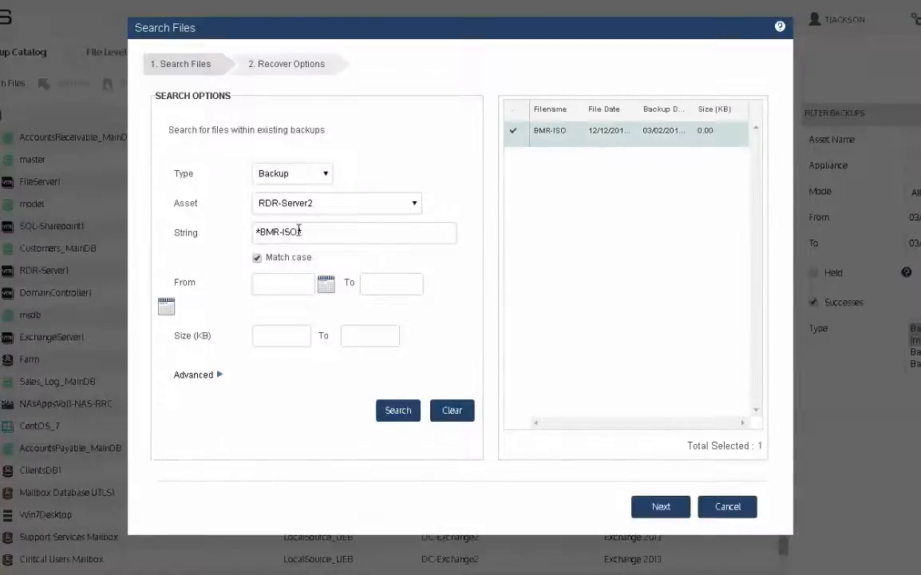
- Replace the search string with *.iso and clear all search options and results
drag(303, 232, 258, 232)
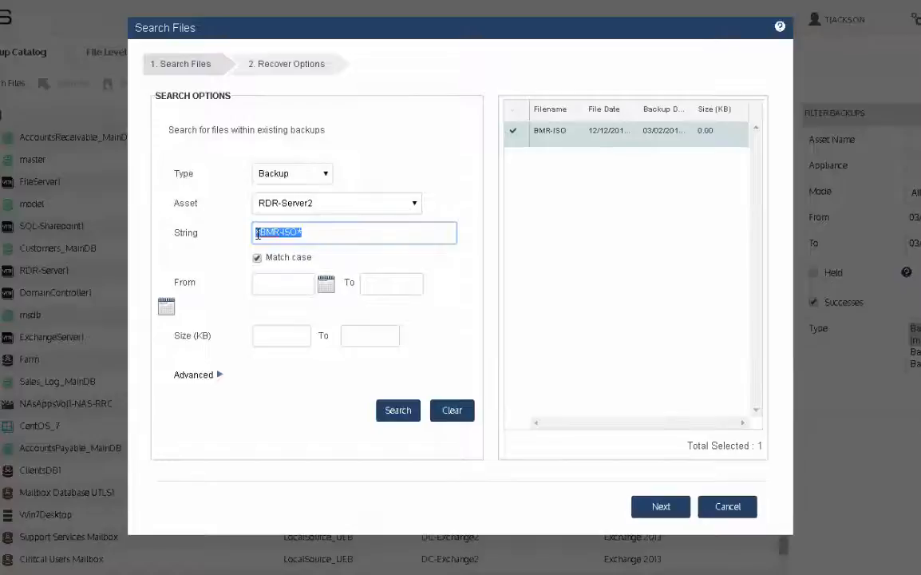
key(BackSpace)
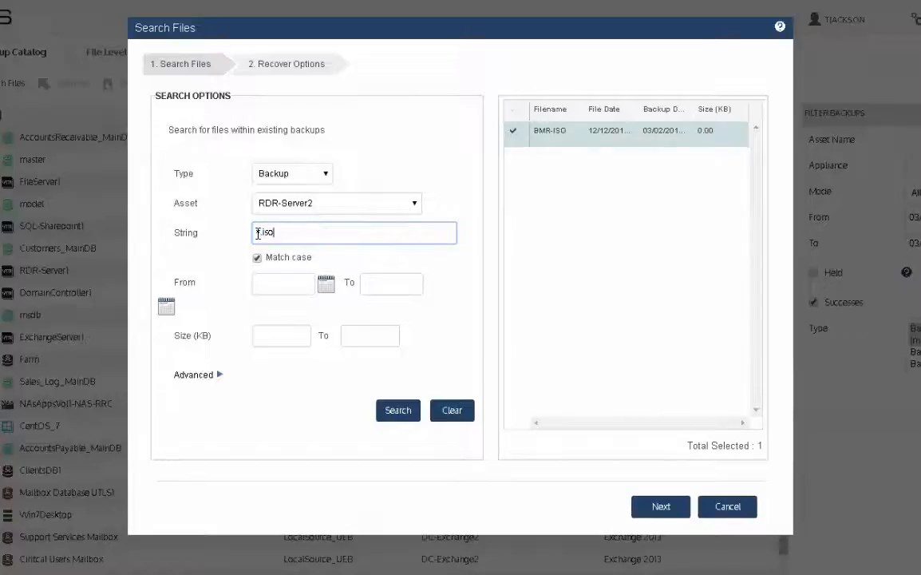
click(455, 415)
- Set the file search to asset RDR-Server2, string *.iso and type Backup
click(276, 206)
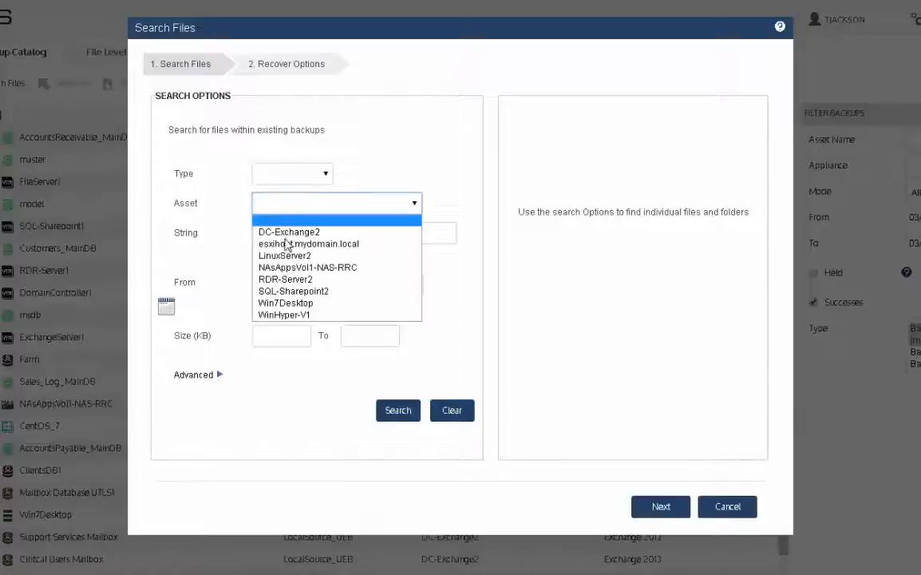
key(Down)
key(Down)
key(Down)
key(Down)
key(Down)
click(286, 280)
click(317, 177)
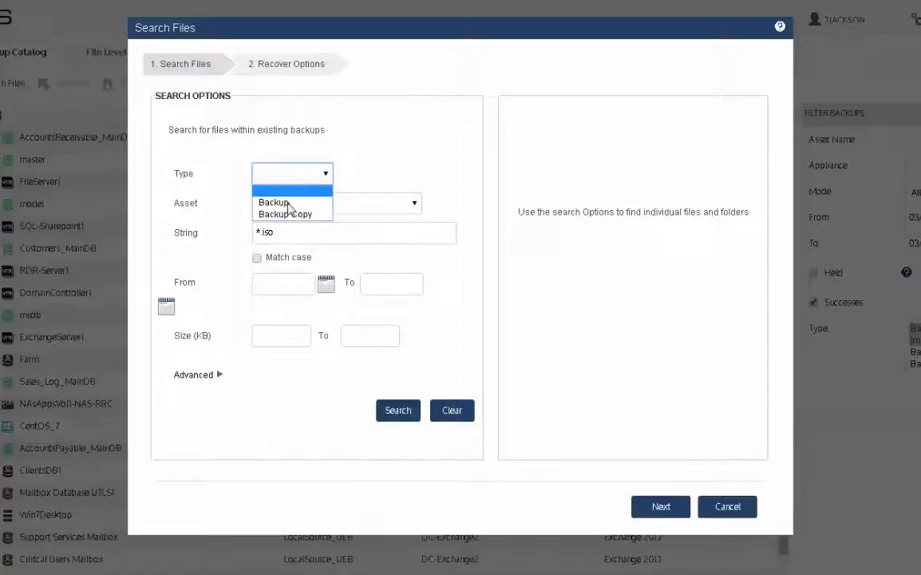
click(287, 202)
click(289, 232)
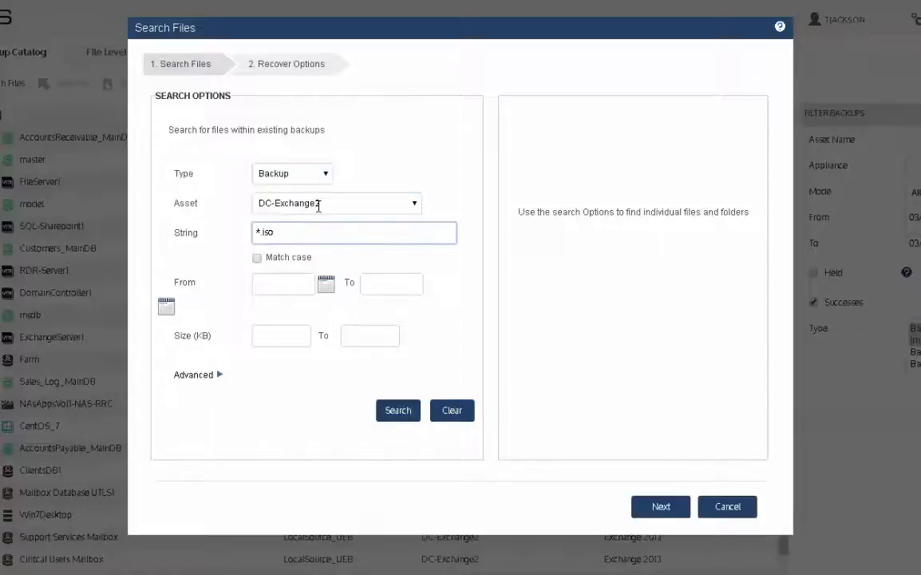
- Choose RDR-Server2 as the asset again and search its backups for *.iso files
click(319, 206)
key(Down)
key(Down)
key(Down)
key(Down)
key(Return)
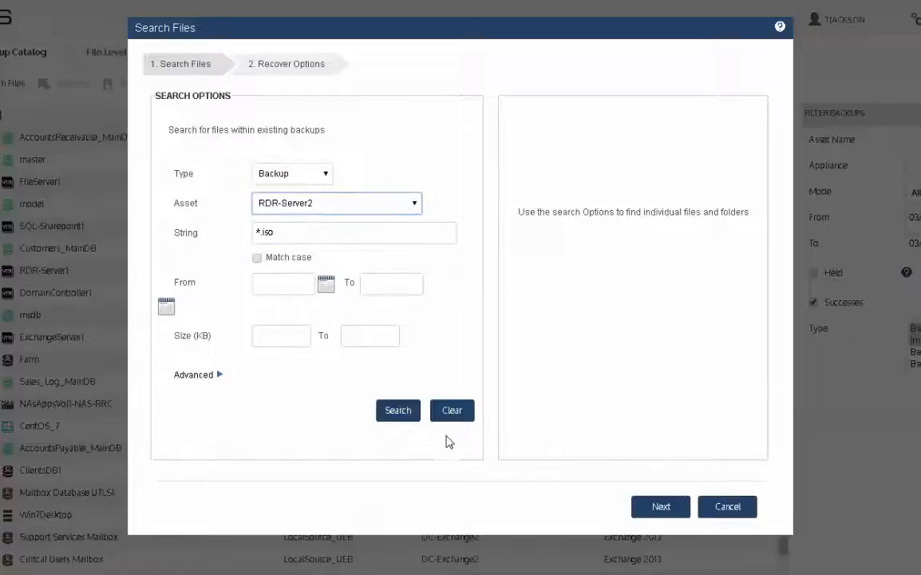
click(399, 412)
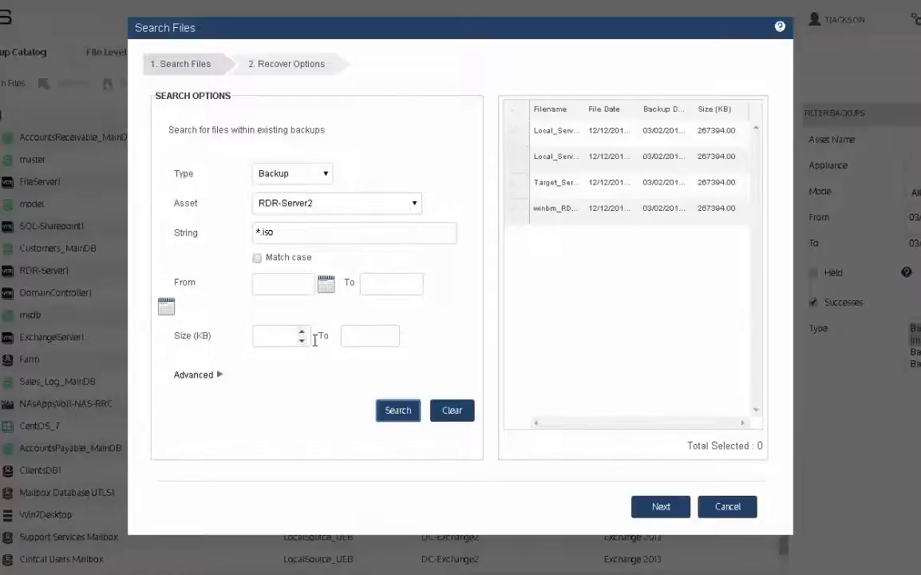
click(183, 375)
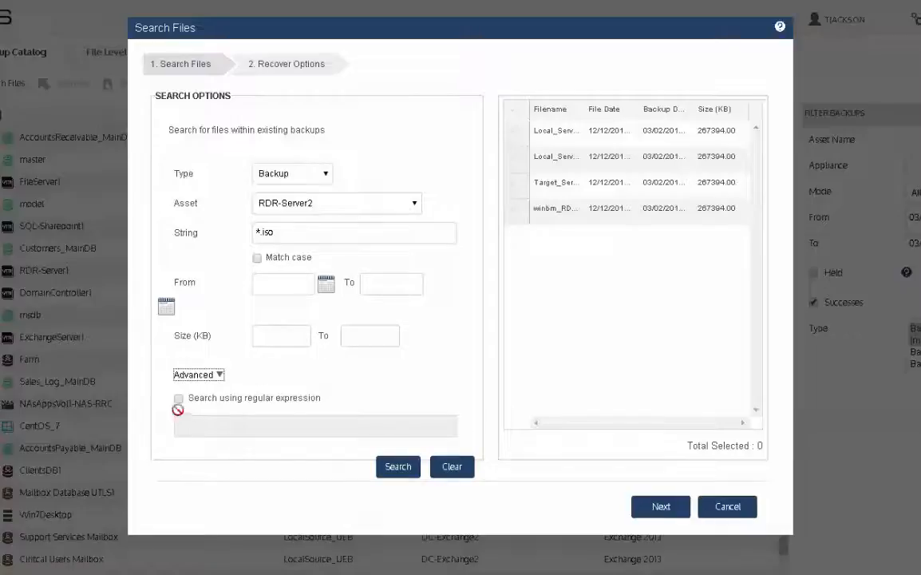
click(179, 399)
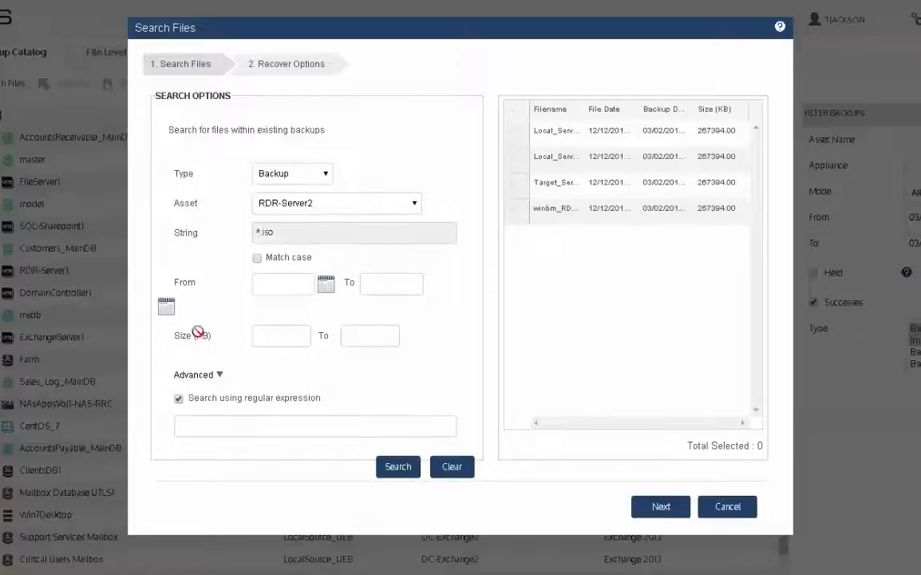
click(179, 398)
- Search the RDR-Server2 backups for *iso*, widen the Filename column and look through the results
click(280, 230)
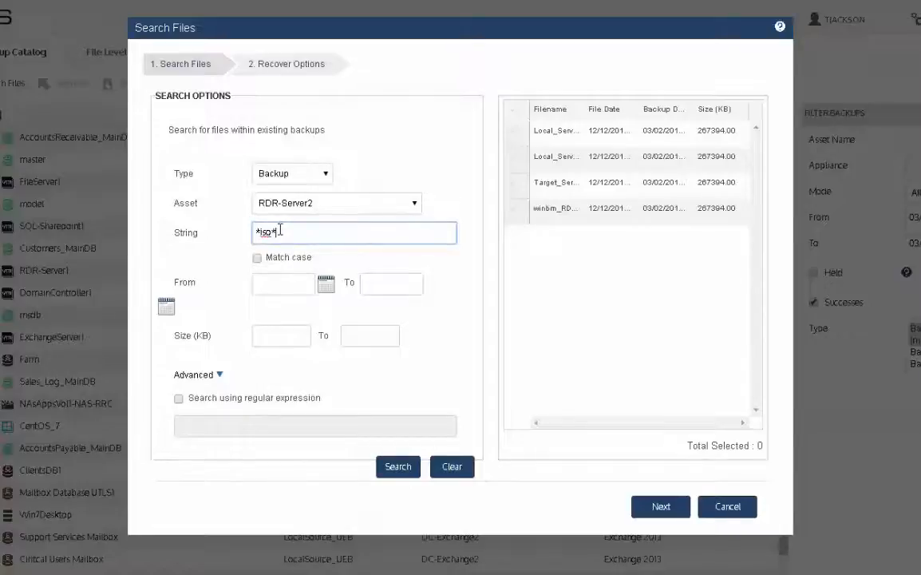
click(416, 471)
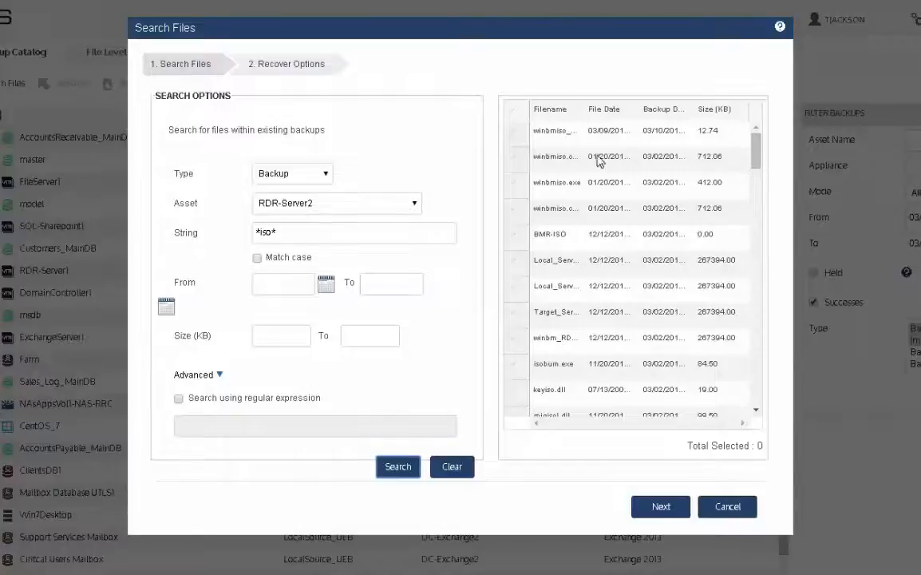
drag(758, 154, 757, 248)
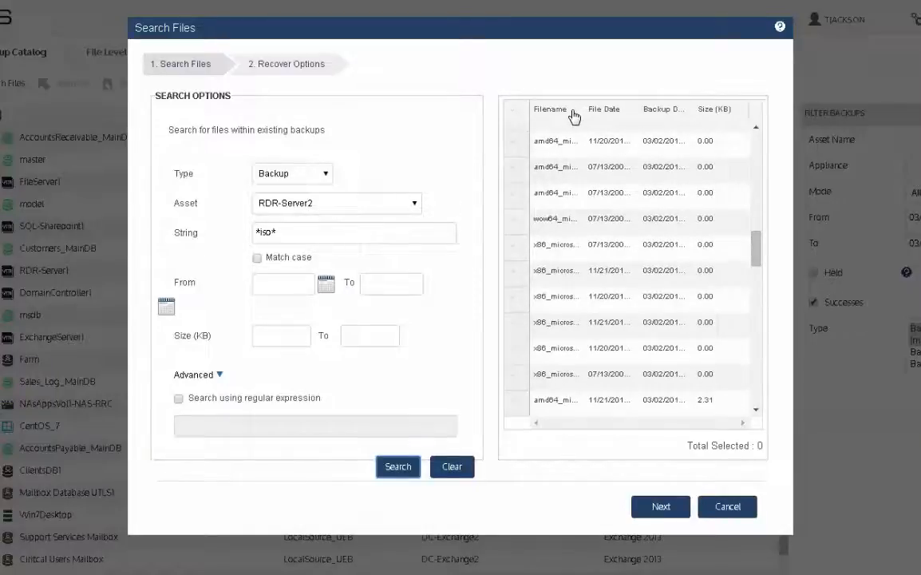
drag(584, 110, 622, 110)
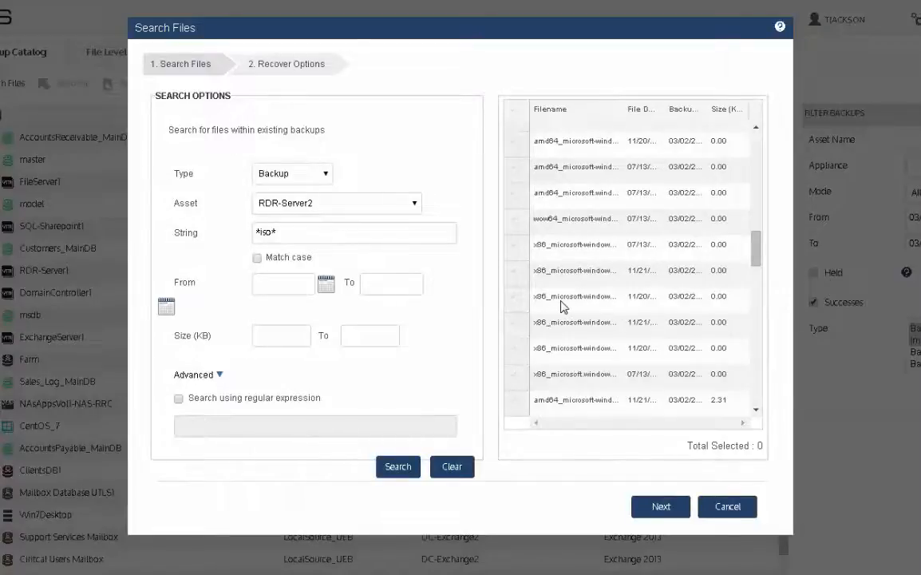
drag(757, 257, 759, 409)
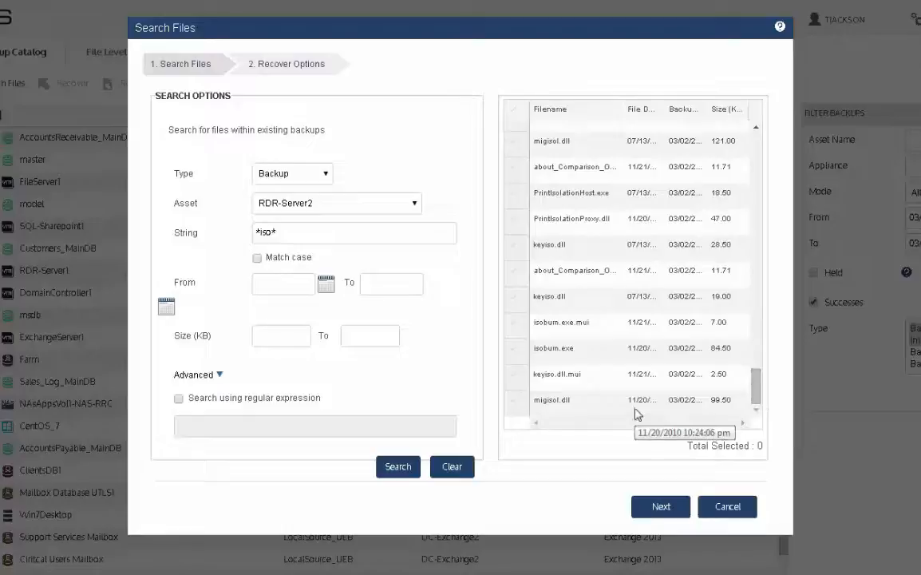
drag(755, 367, 756, 141)
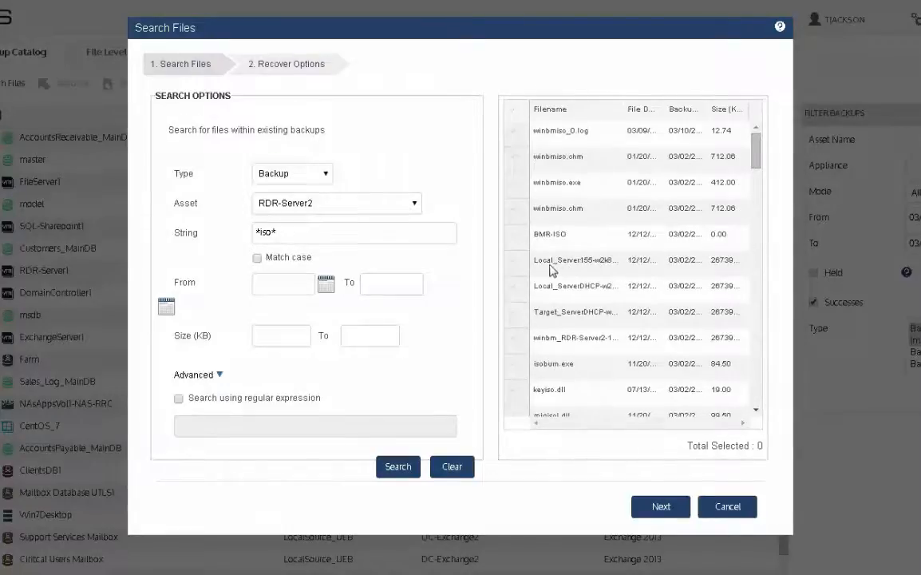
- Select the Local_Server155-w2k8 image file for recovery and choose Win7Desktop as the restore target asset
click(513, 266)
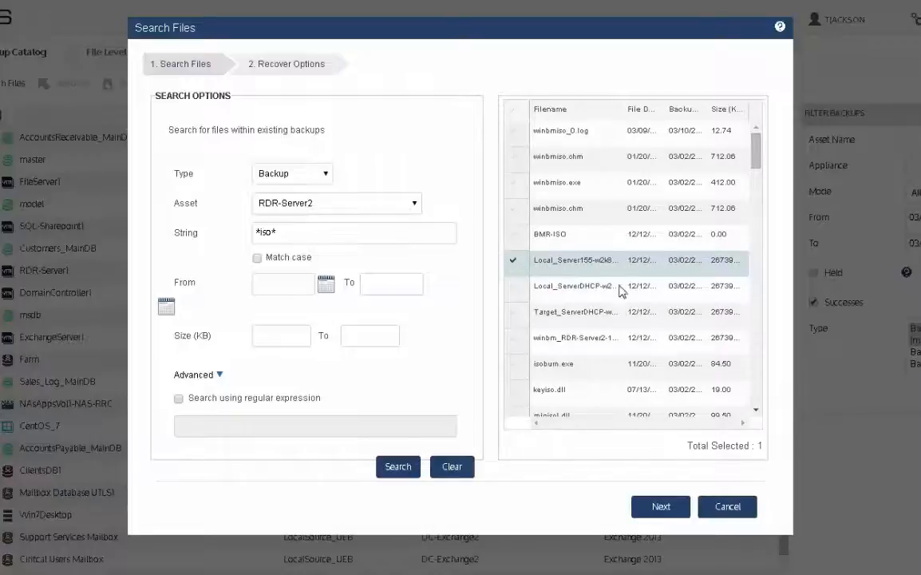
click(655, 514)
click(327, 157)
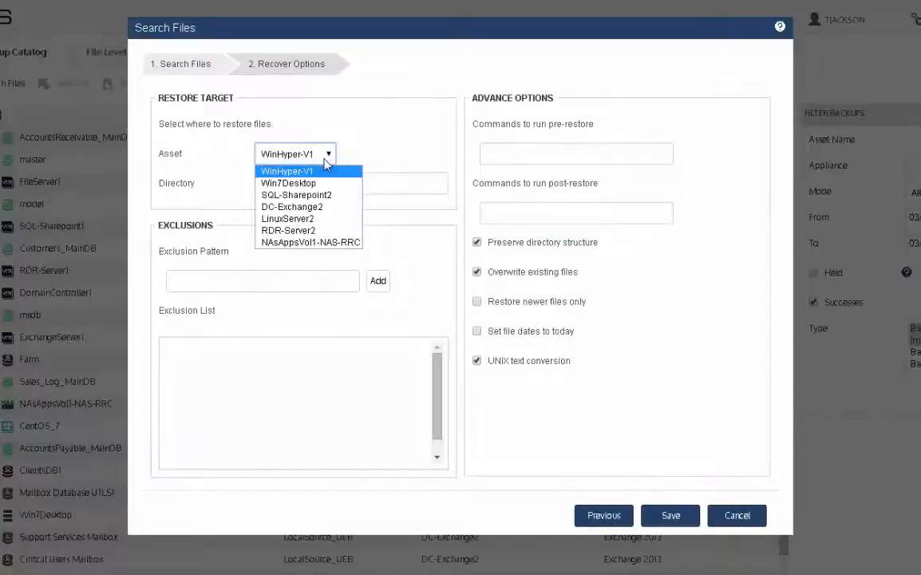
click(266, 184)
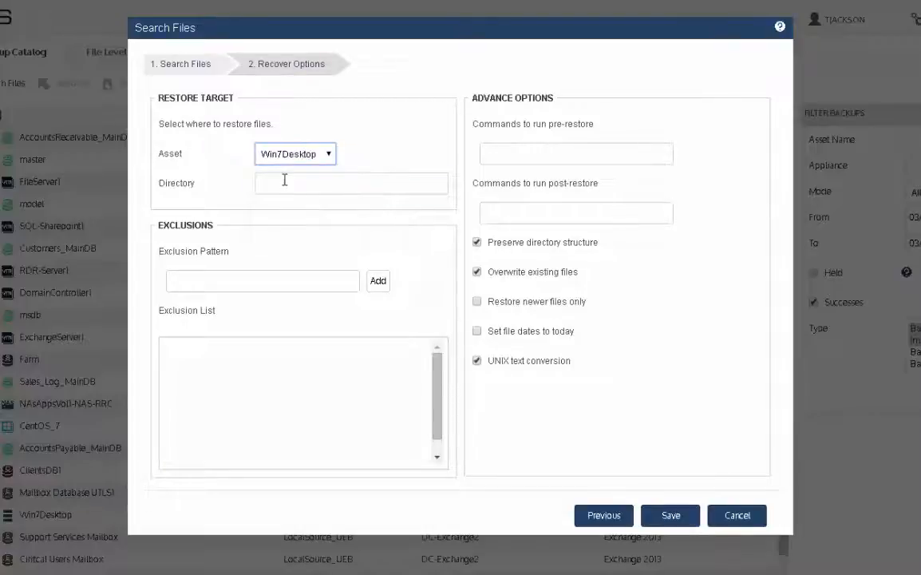
- Set the restore directory to C:\temp_restore\Agent2
click(296, 184)
click(294, 183)
click(293, 206)
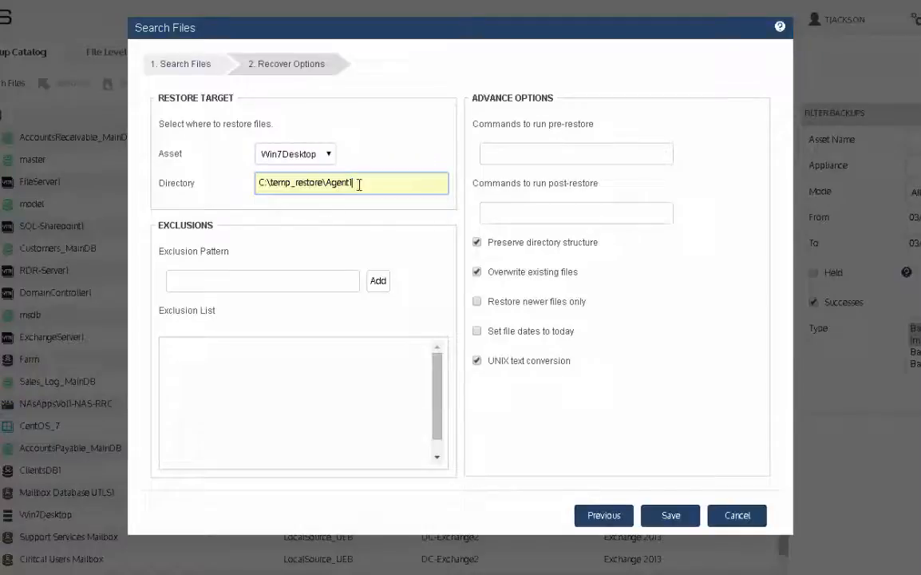
click(361, 182)
text(2)
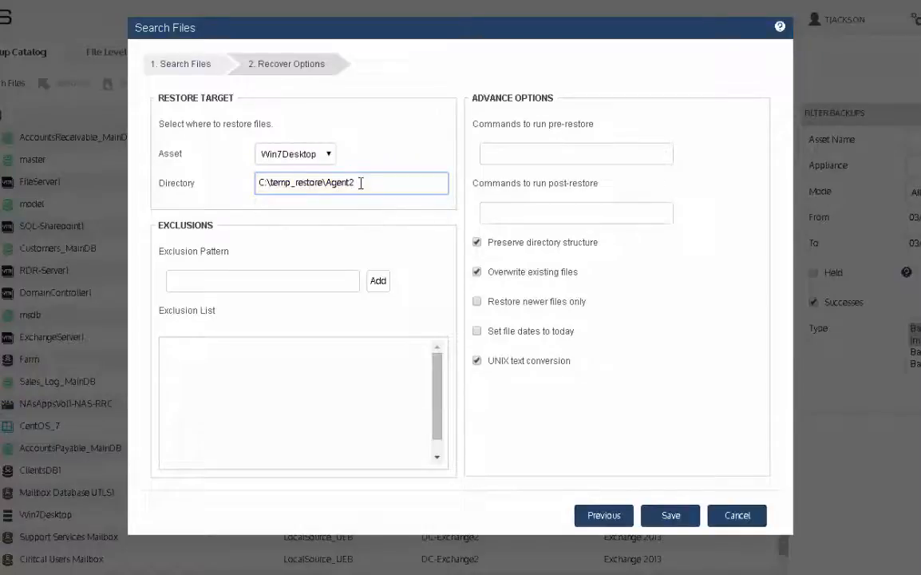
- Turn off preserving the directory structure, start the file-level recovery job and dismiss the notice
click(478, 244)
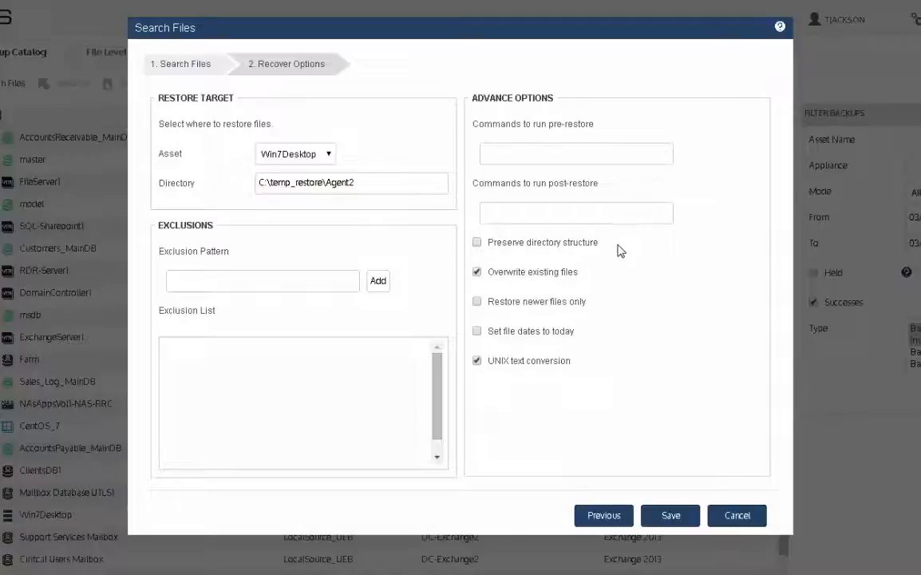
click(673, 517)
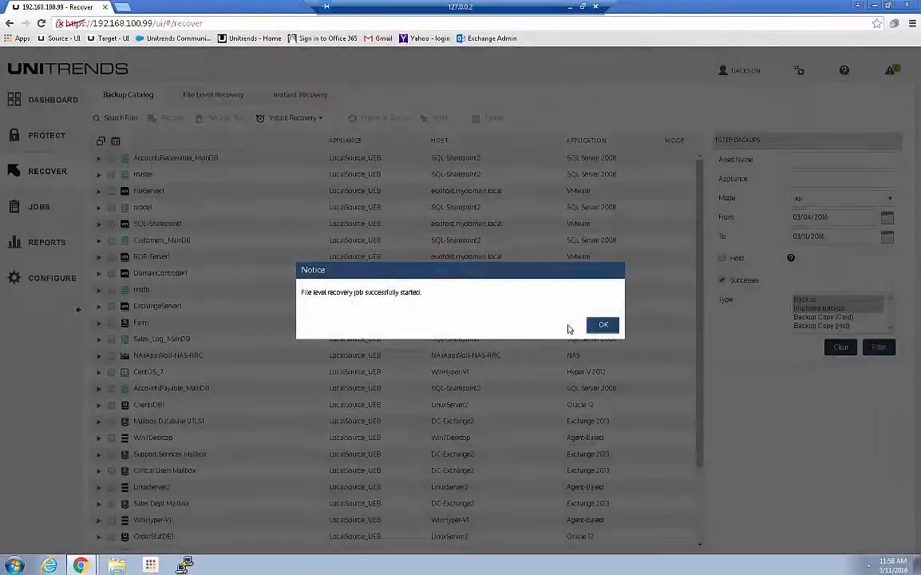
click(603, 324)
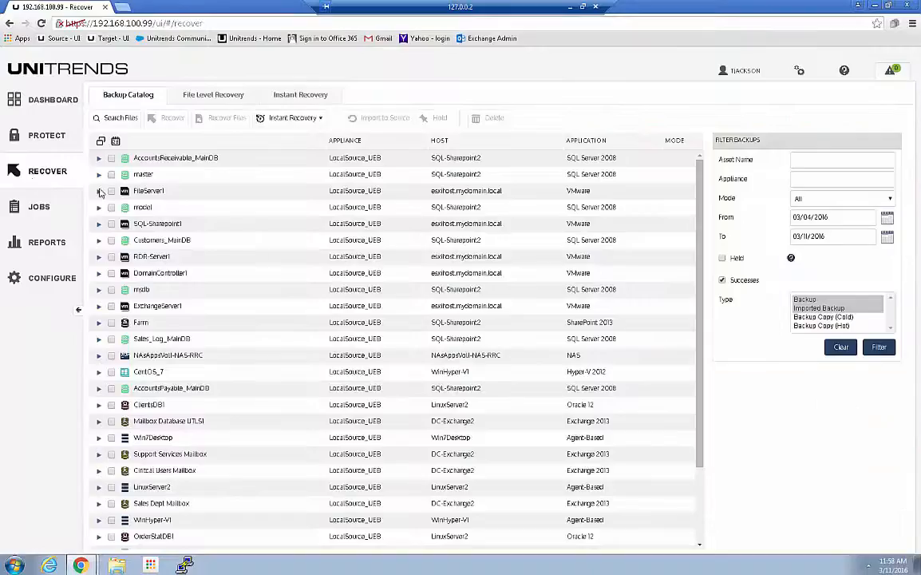
- Show the active jobs and select the on-demand restore job for Win7Desktop
click(40, 207)
click(259, 176)
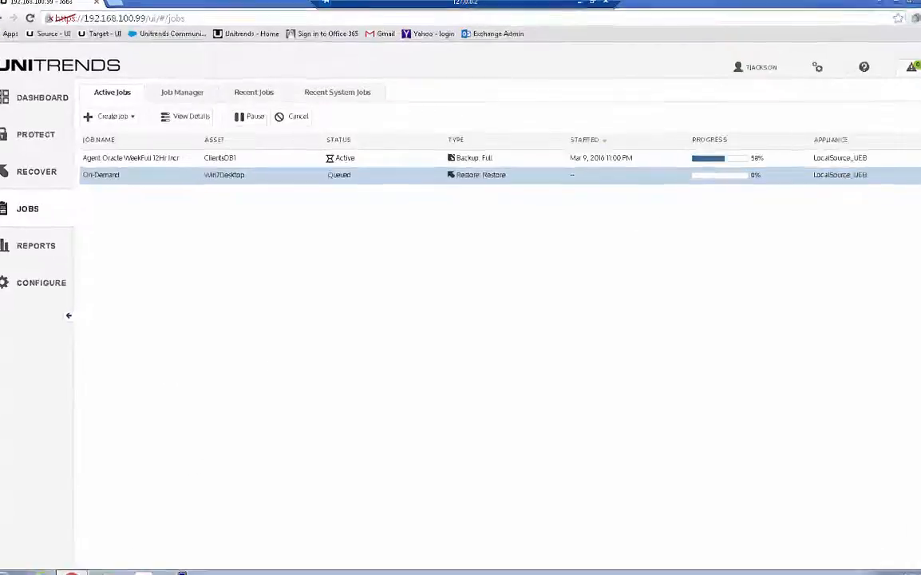
- Switch to Windows Explorer and open C:\temp_restore\Agent2 to check the restored file
click(42, 572)
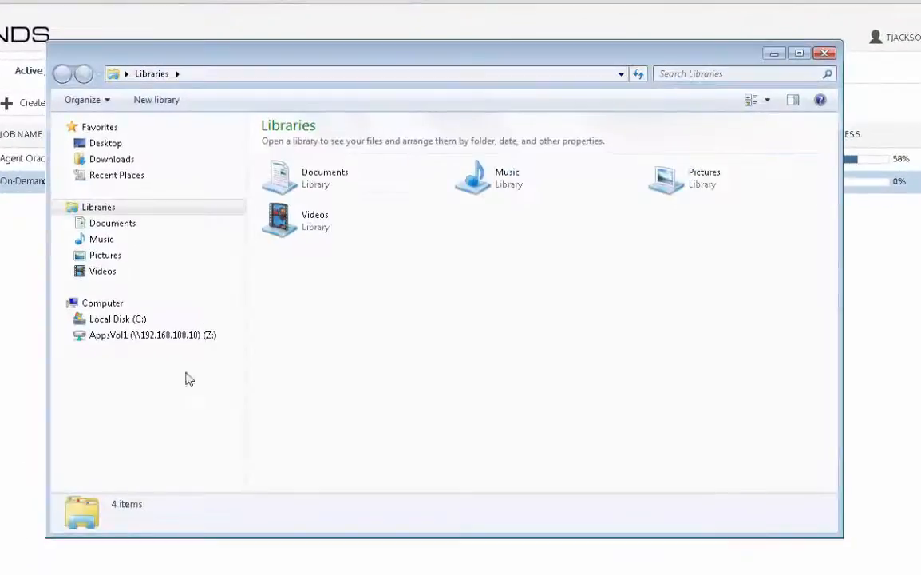
click(119, 320)
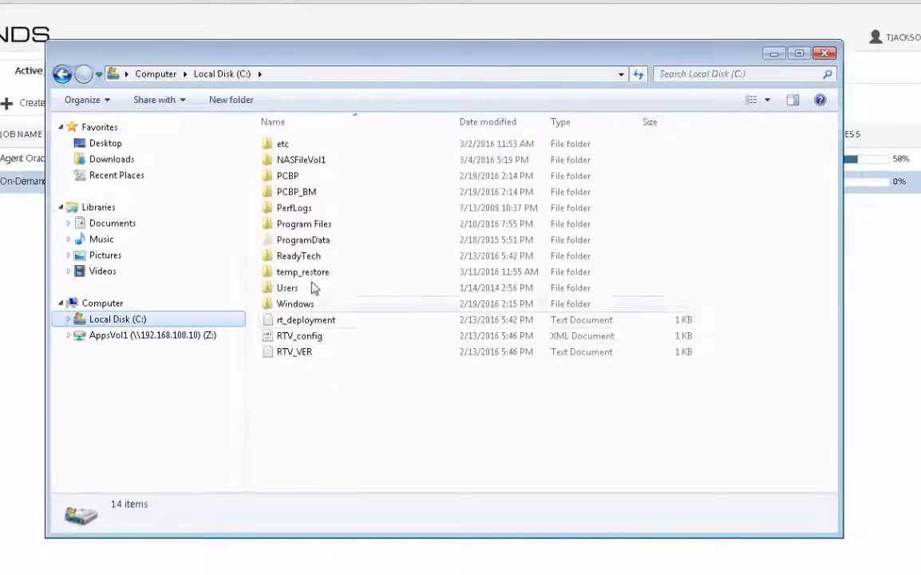
double_click(300, 273)
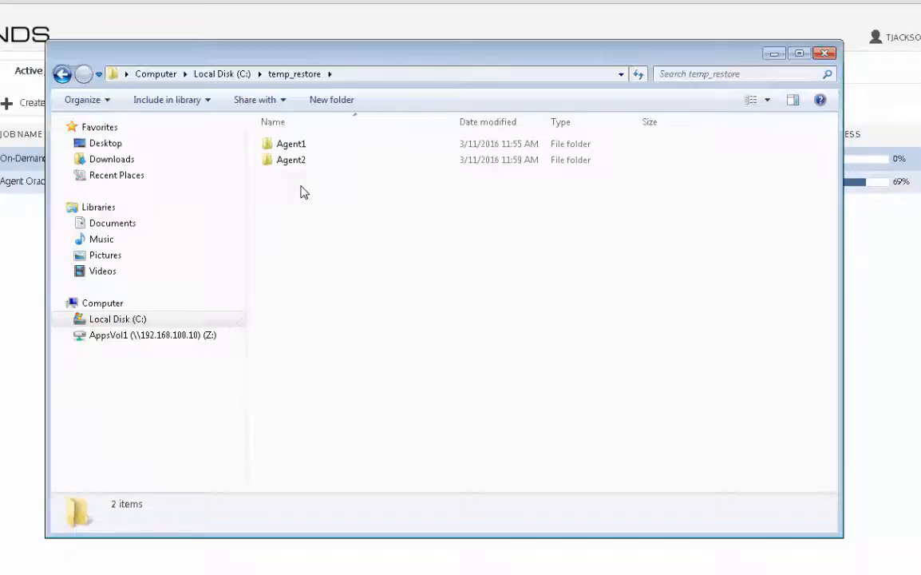
double_click(300, 161)
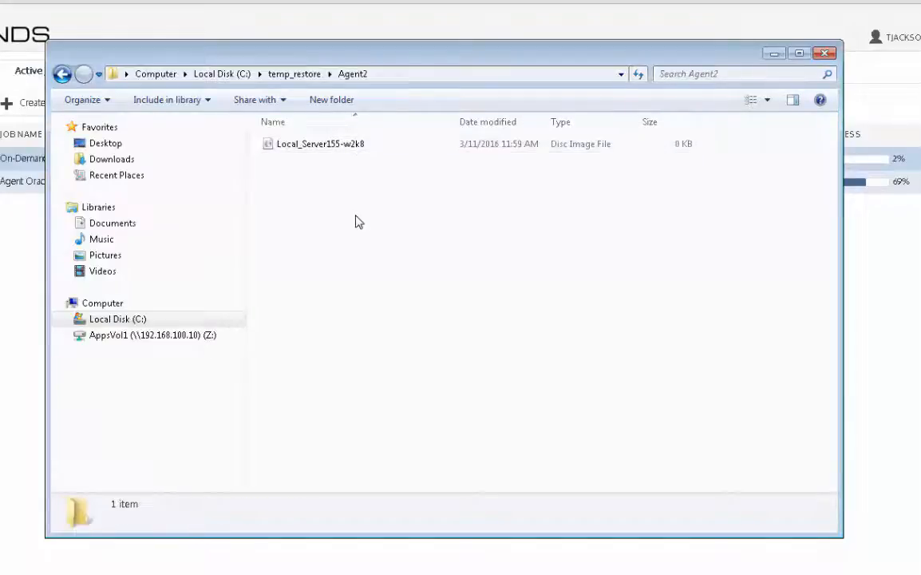
- Go back to temp_restore and browse the Agent1 folder down to Documents\BMR-ISO to compare its restored directory structure
click(300, 76)
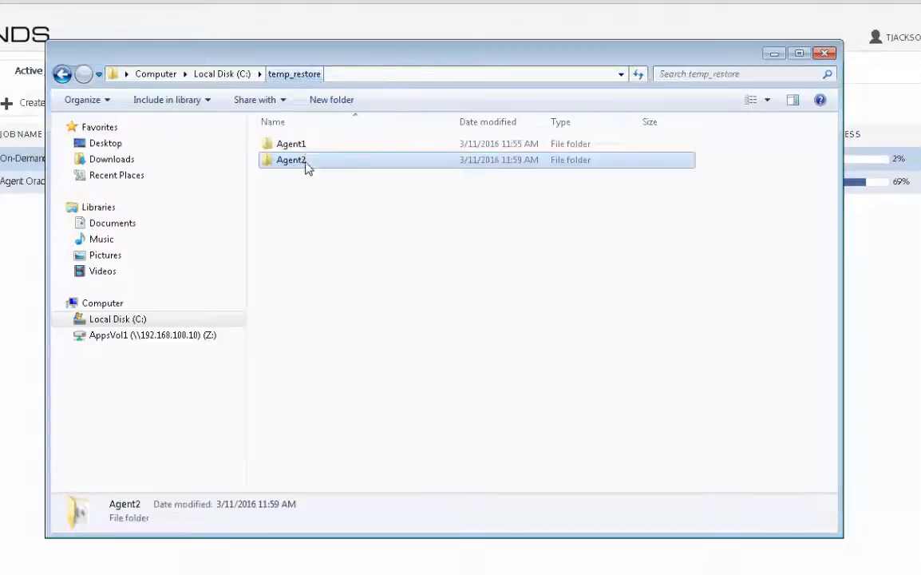
double_click(292, 147)
double_click(289, 147)
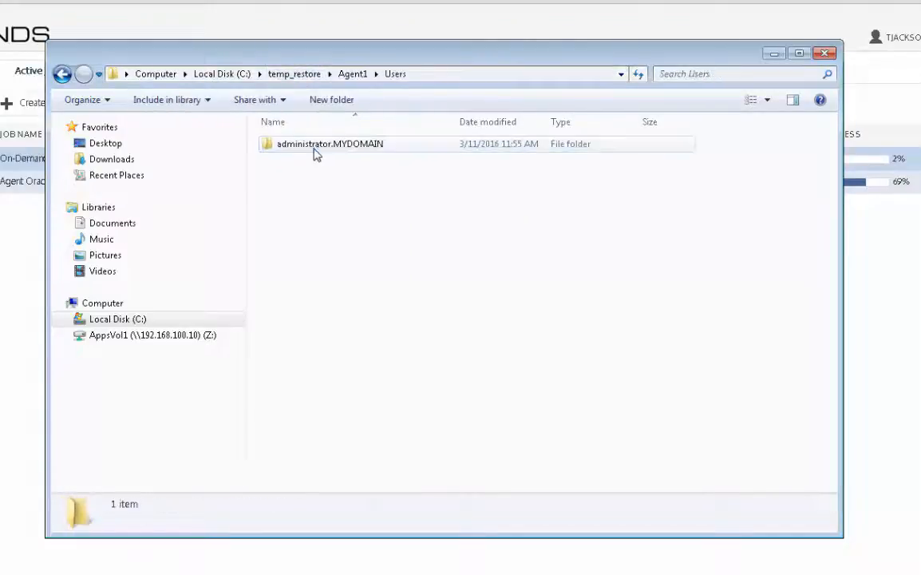
double_click(320, 152)
double_click(347, 156)
click(349, 154)
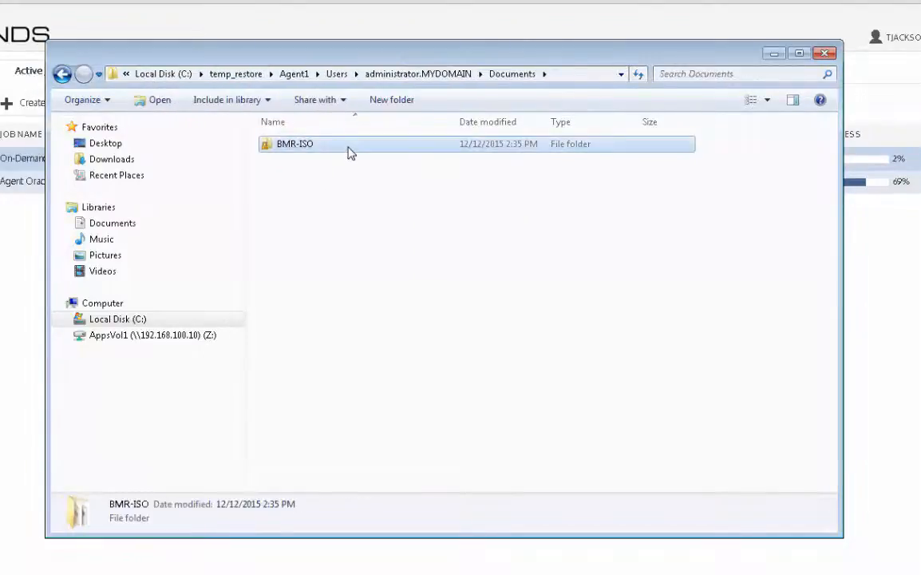
double_click(349, 152)
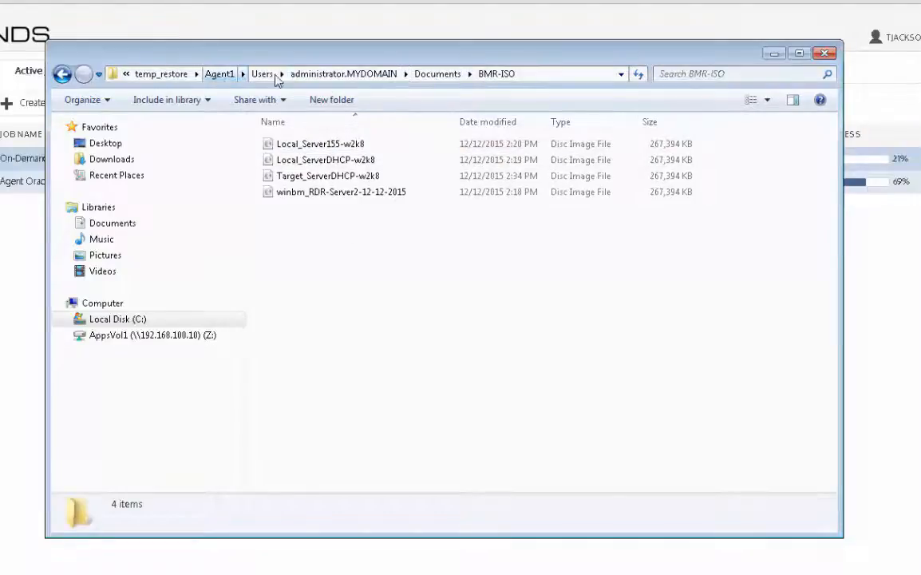
- Return from the BMR-ISO folder to temp_restore and reopen the Agent2 folder
click(218, 75)
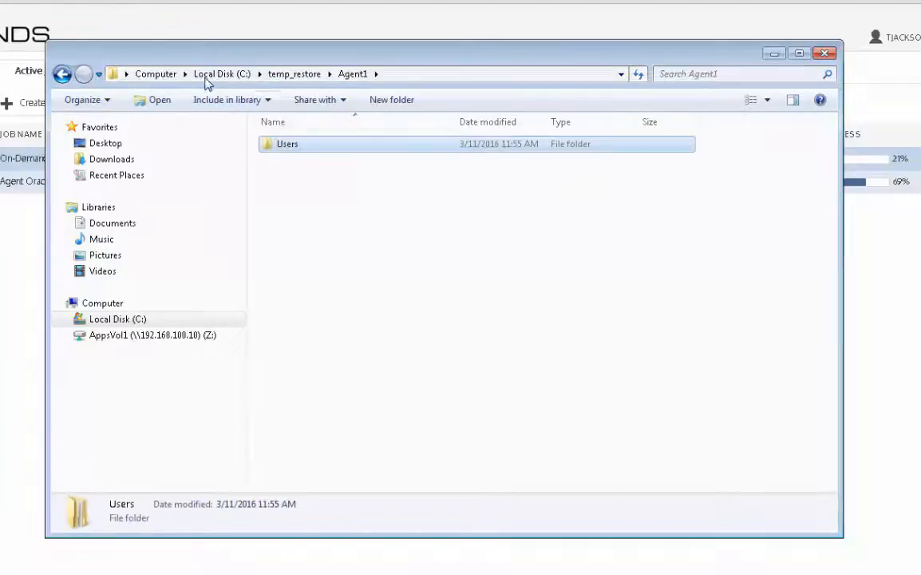
click(300, 75)
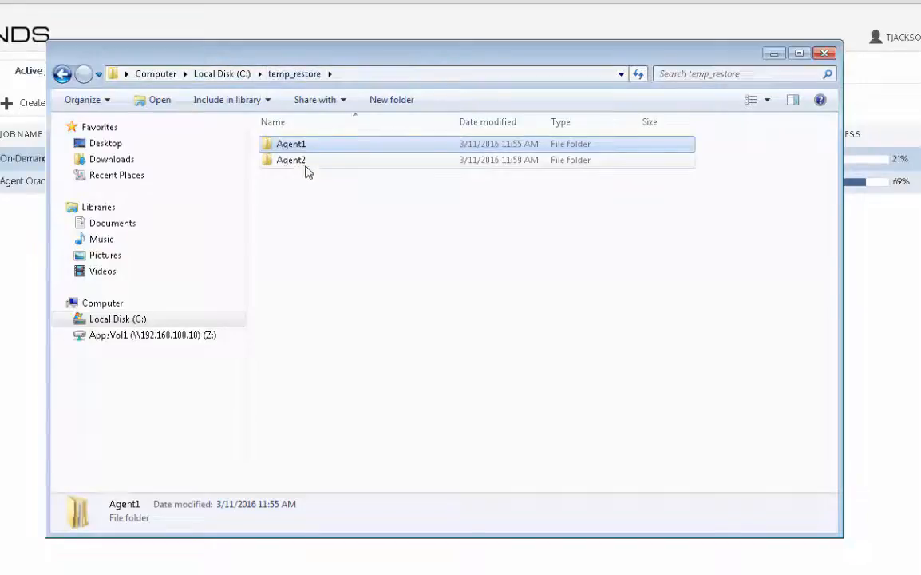
double_click(293, 163)
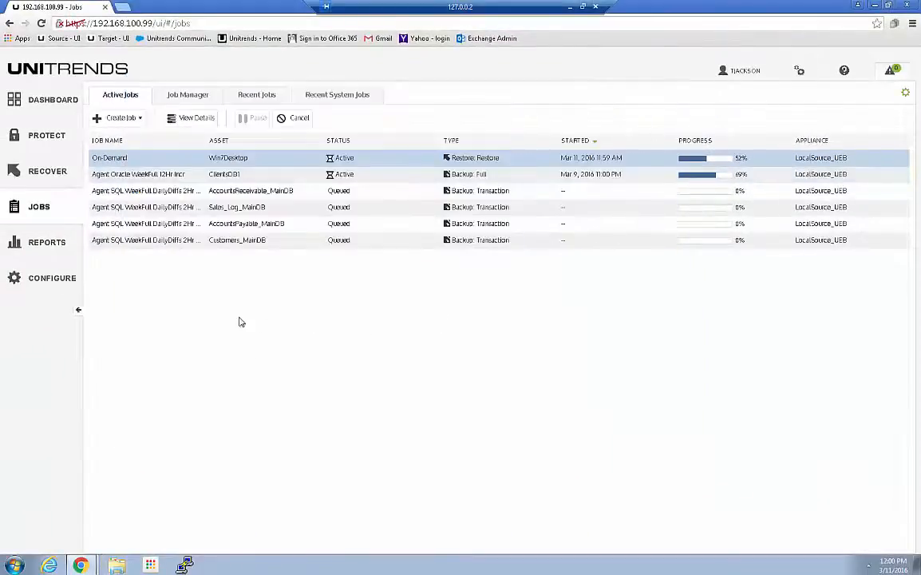
- Switch back to the Unitrends backup catalog, open its file search and choose DC-Exchange2 as the asset
click(32, 176)
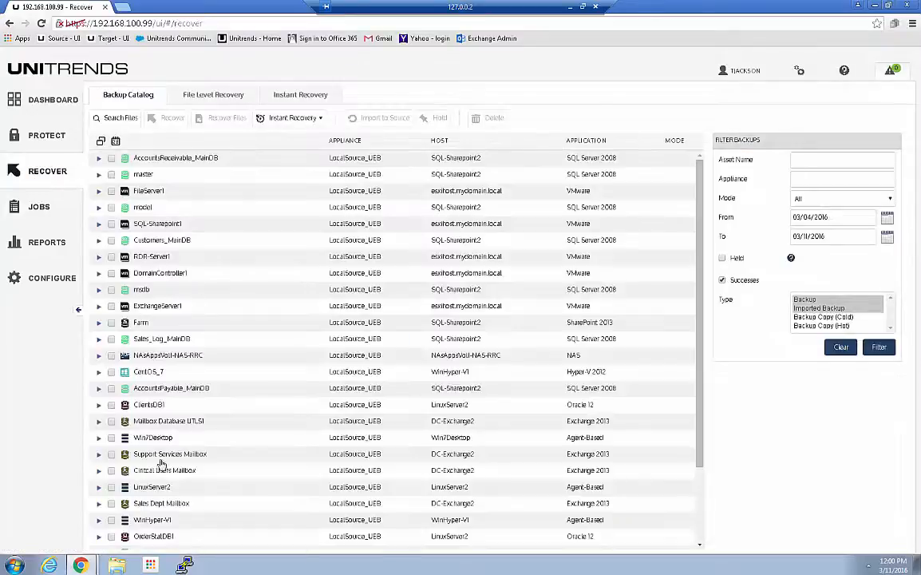
click(112, 119)
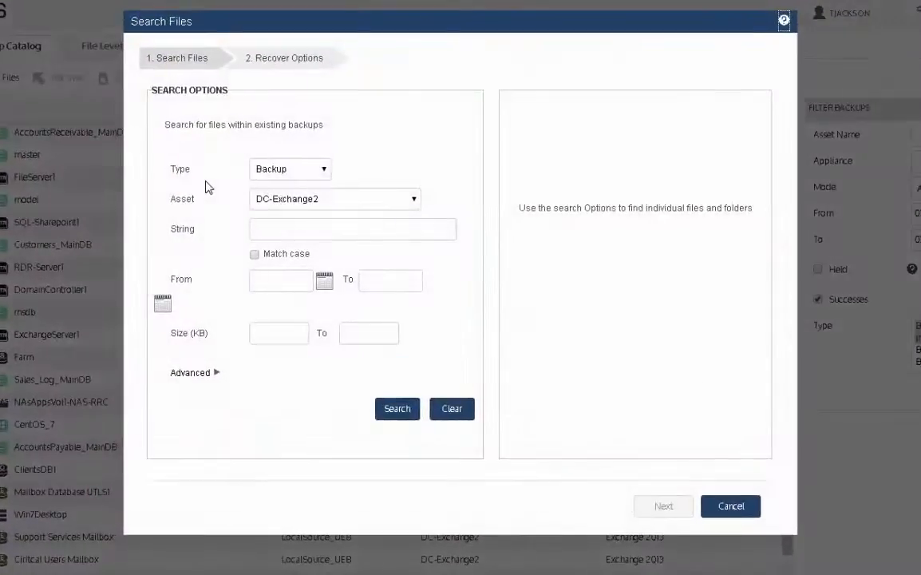
click(333, 201)
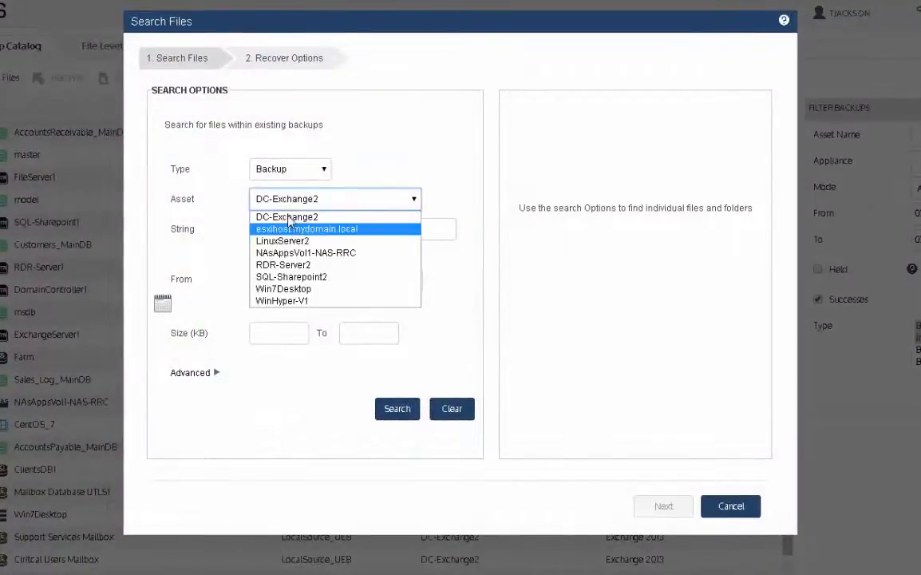
key(Down)
key(Down)
key(Down)
key(Down)
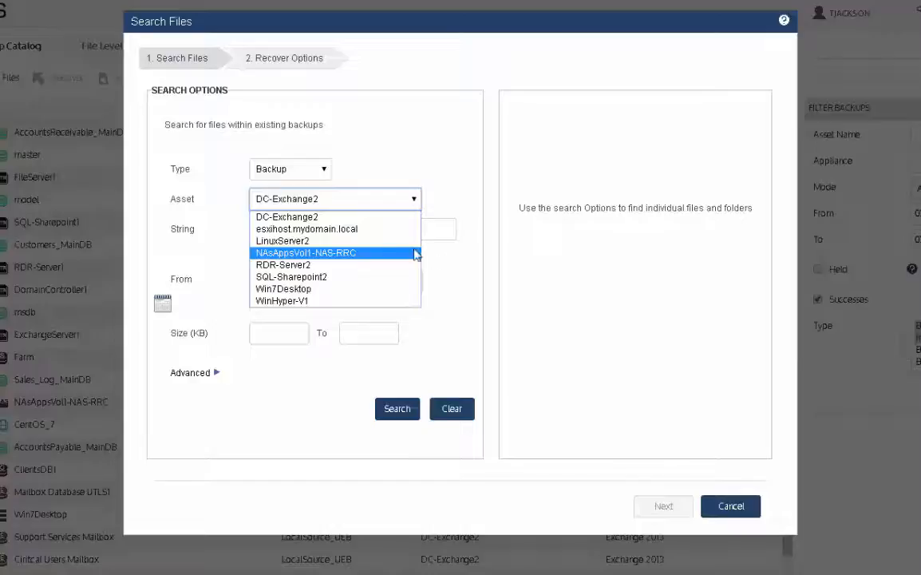
click(320, 220)
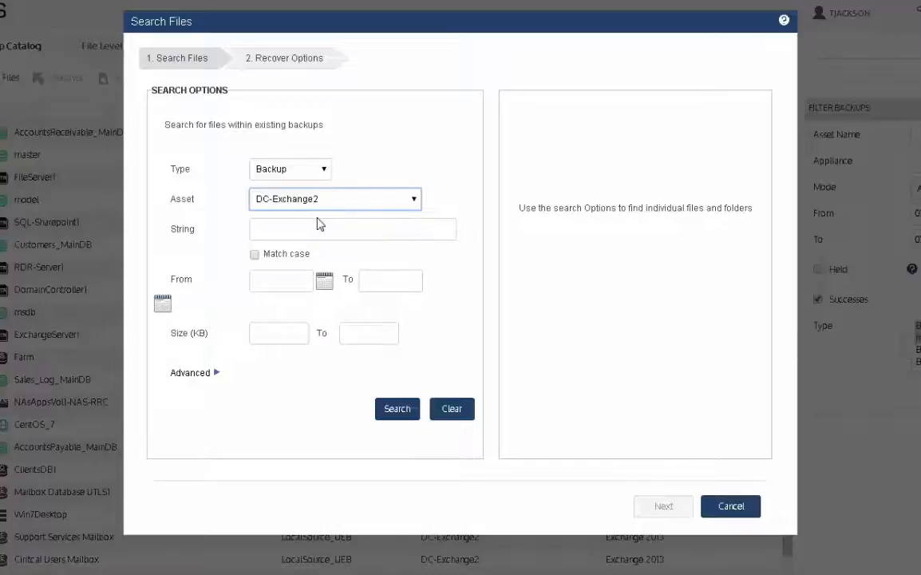
- Search the DC-Exchange2 backups for the user's account name enclosed in * wildcards
click(304, 231)
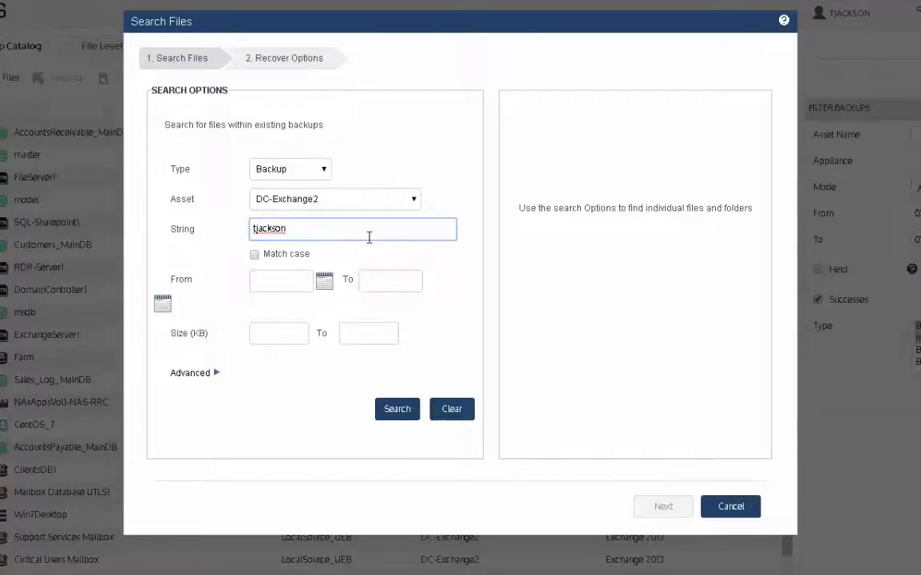
text(*)
click(398, 415)
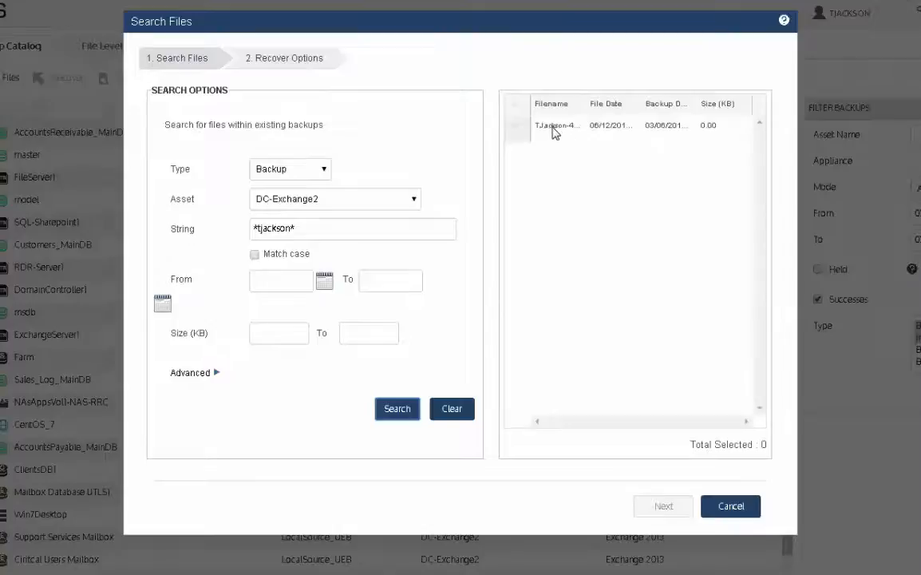
- Widen the filename column, select the file found in the DC-Exchange2 backup and proceed to its recovery options
drag(586, 104, 630, 100)
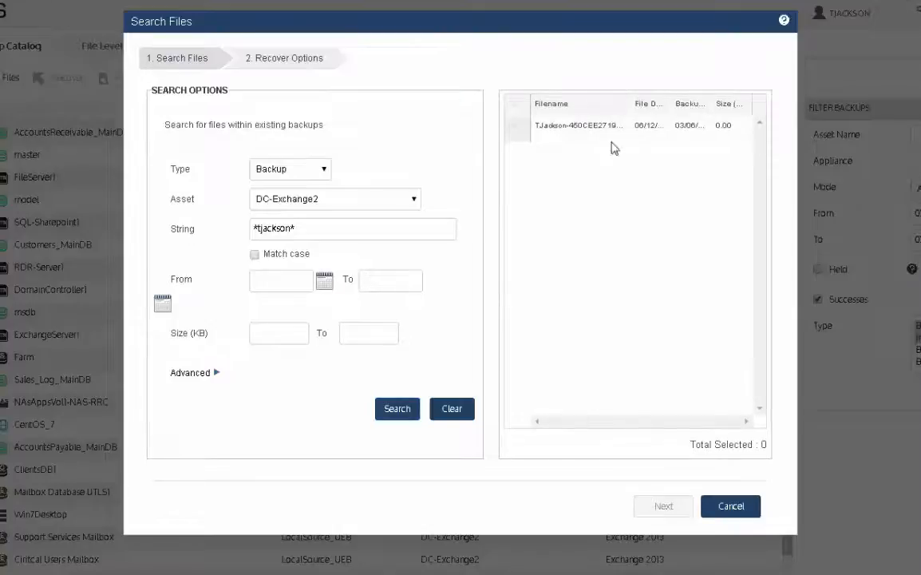
click(515, 128)
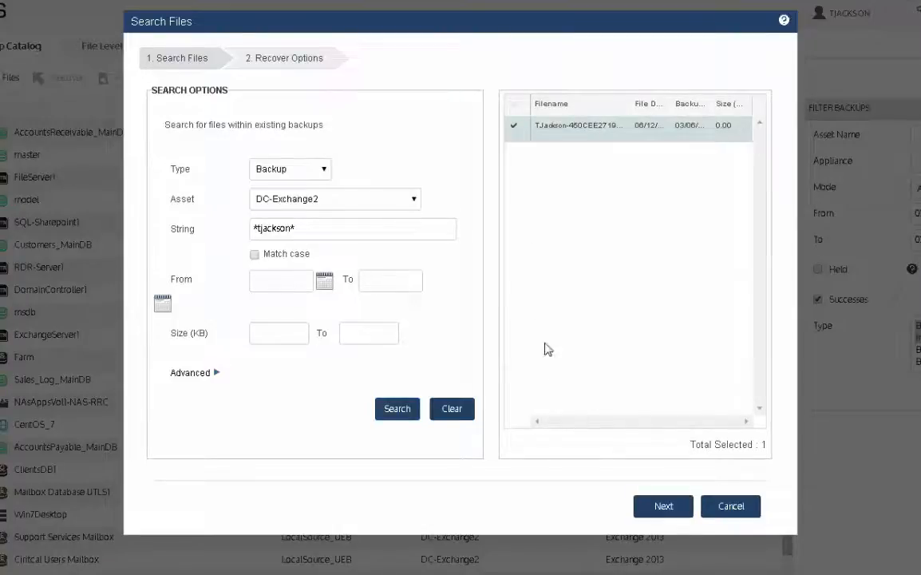
click(664, 511)
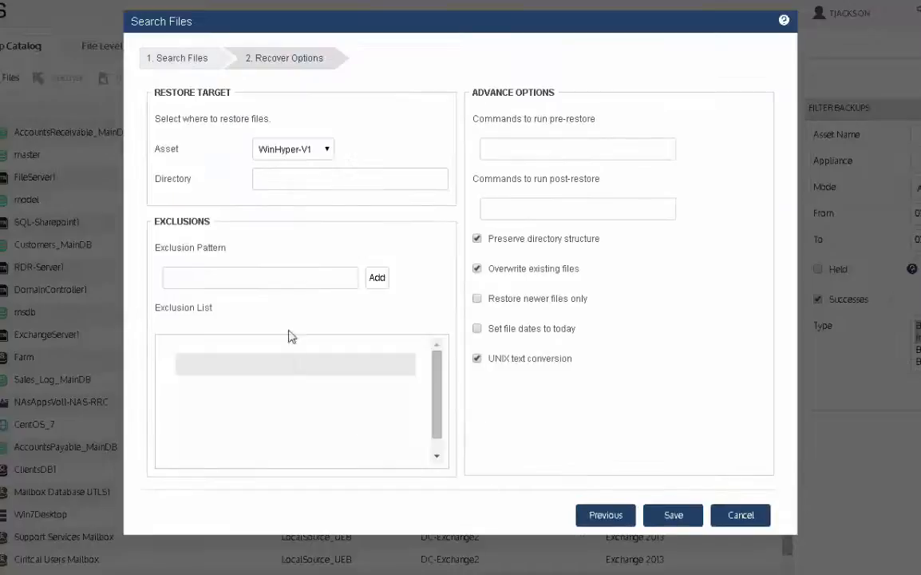
- Recover the file to the Win7Desktop asset in directory C:\temp_restore\Agent3 and acknowledge the job notice
click(328, 150)
click(286, 179)
click(294, 175)
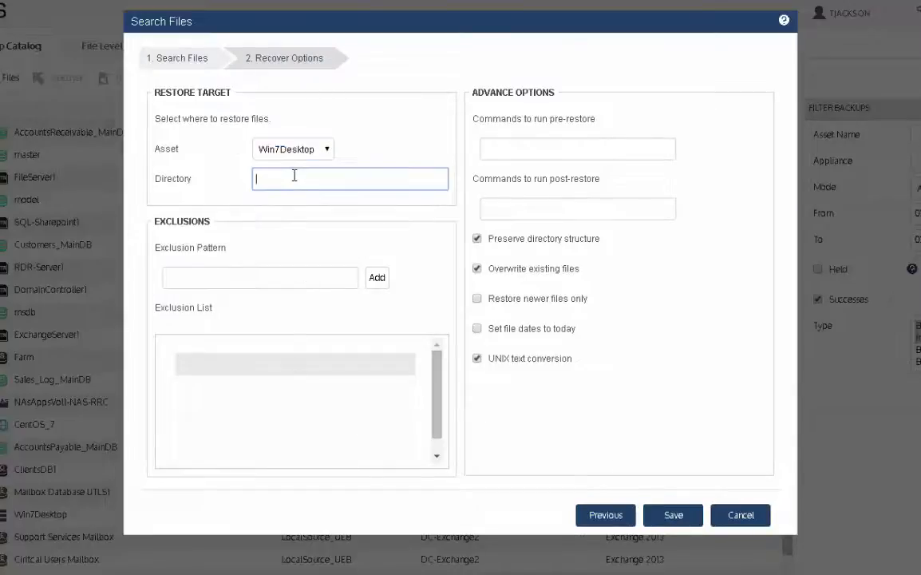
click(314, 198)
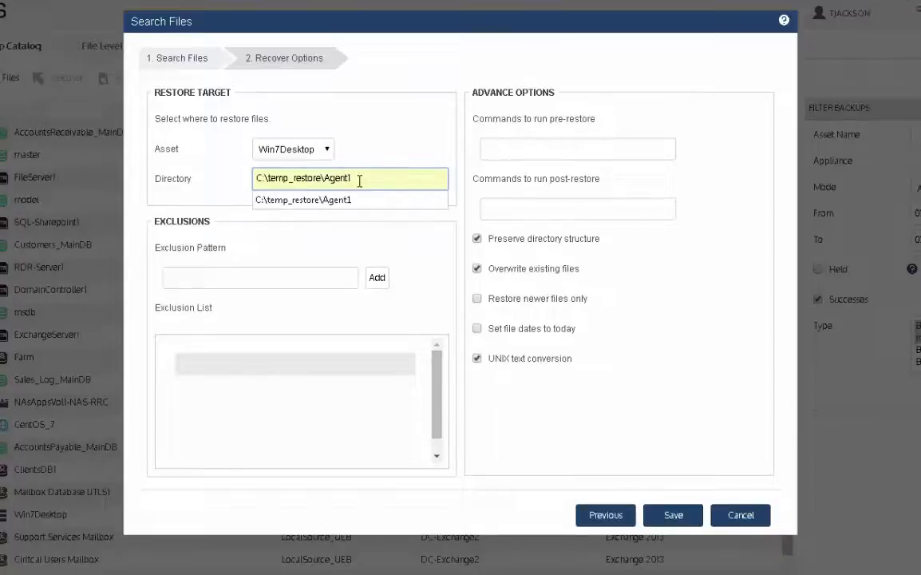
key(BackSpace)
text(3)
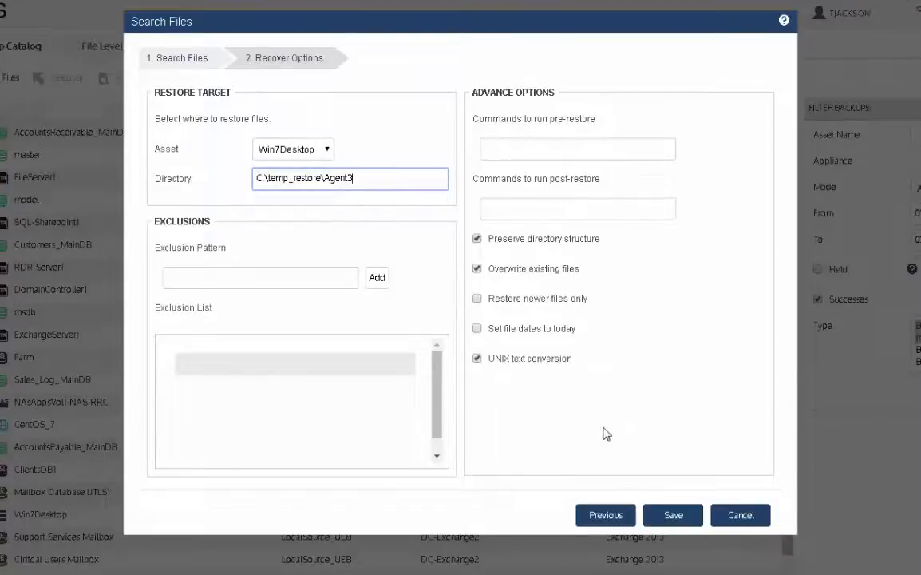
click(673, 516)
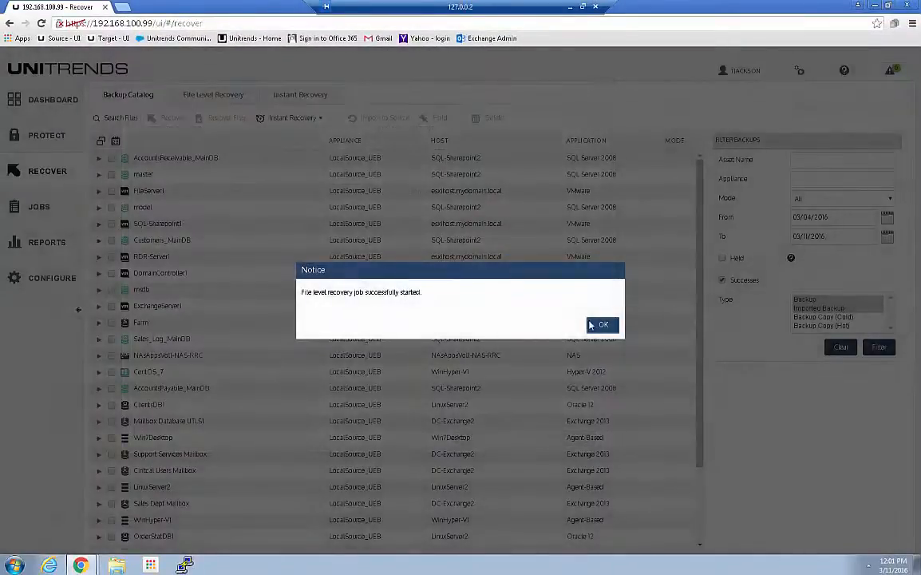
click(600, 323)
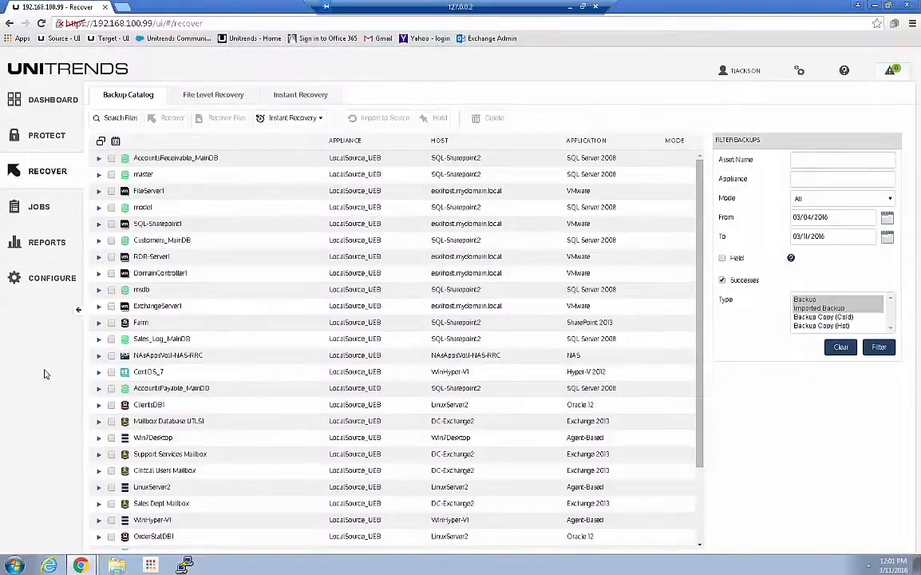
- View the active jobs sorted by status and select the on-demand Win7Desktop restore job
click(37, 204)
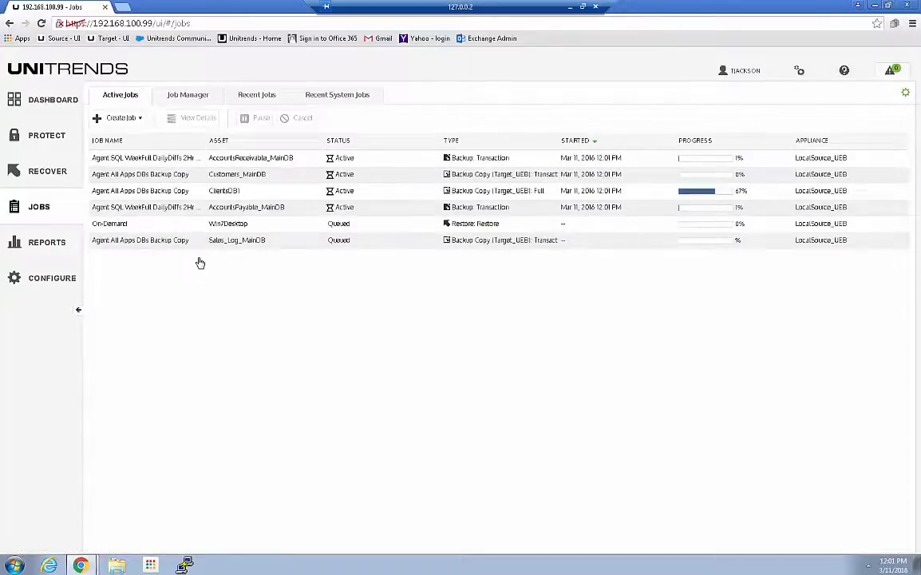
click(339, 140)
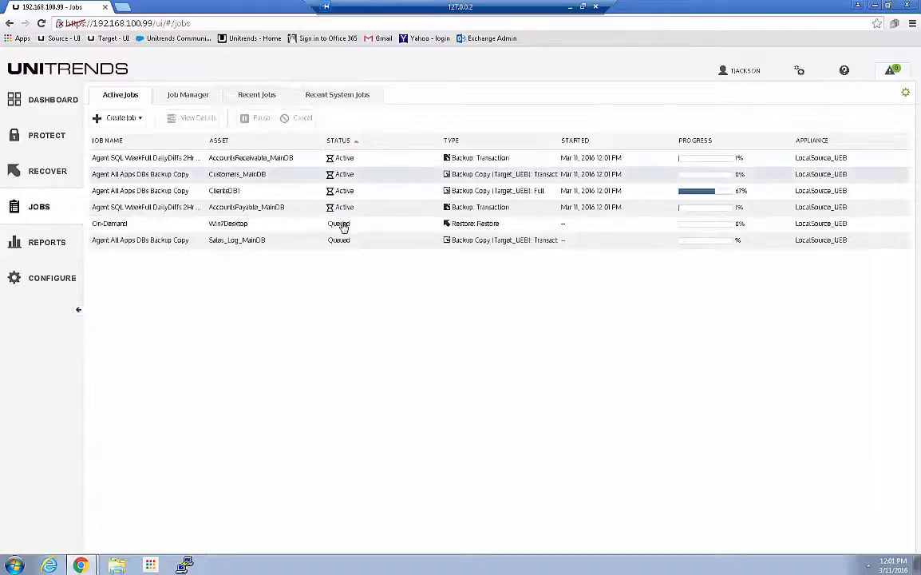
click(338, 229)
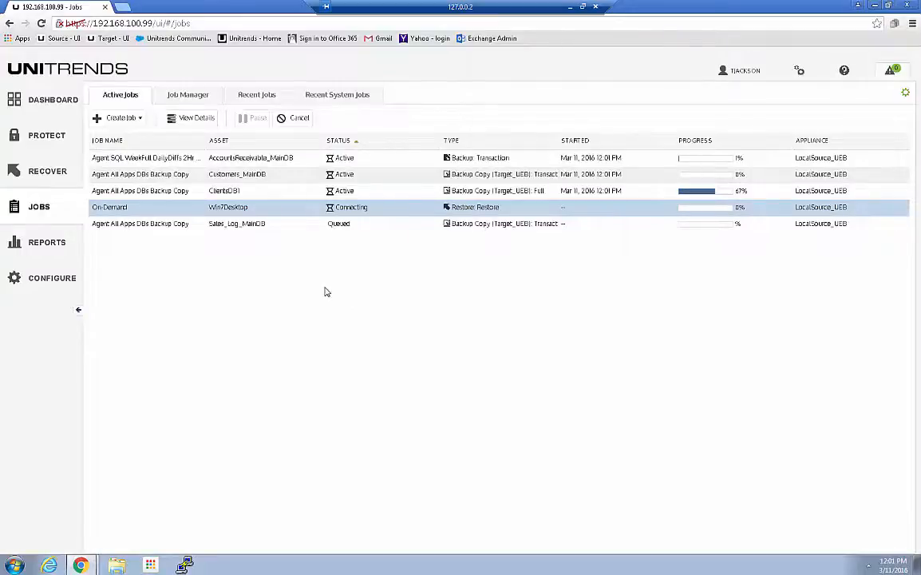
- Switch to Windows Explorer and open the Agent3 folder under C:\temp_restore
click(118, 565)
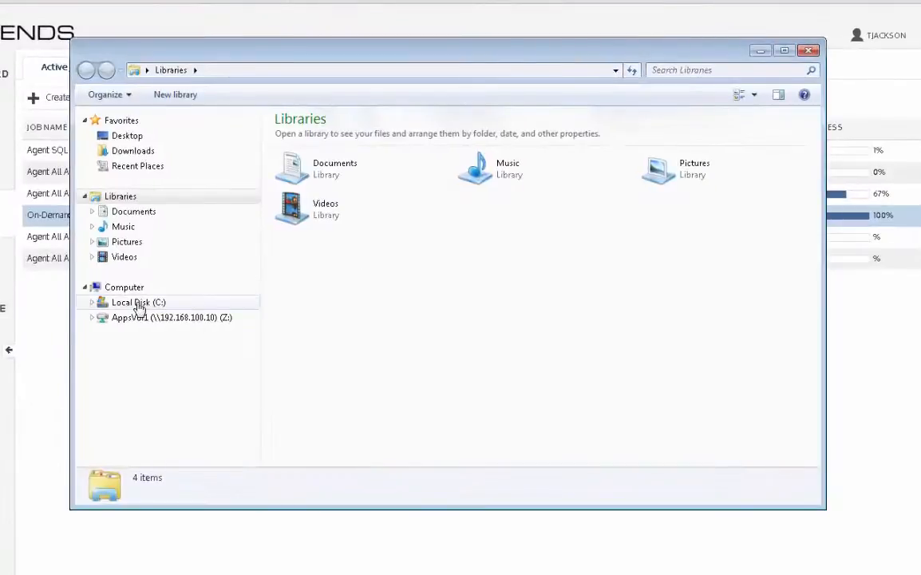
click(137, 303)
double_click(311, 258)
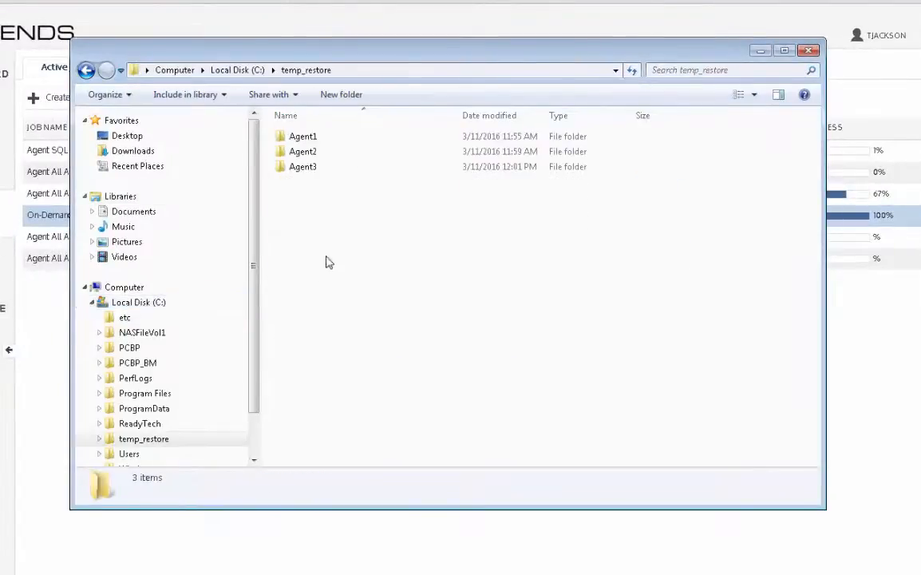
double_click(309, 167)
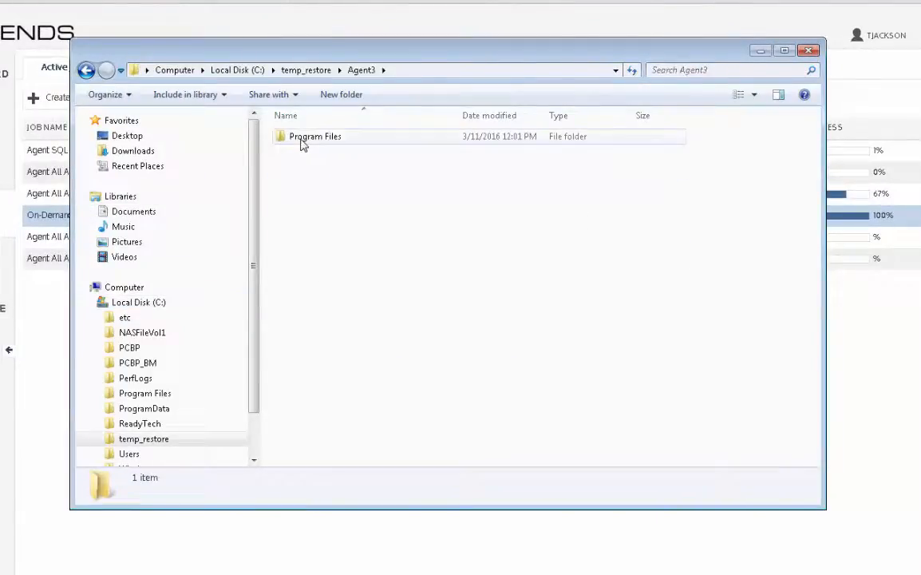
- Browse the restored Program Files folders down to ClientAccess\photos and HR96x96, check the recovered file and close the window
double_click(301, 139)
double_click(312, 141)
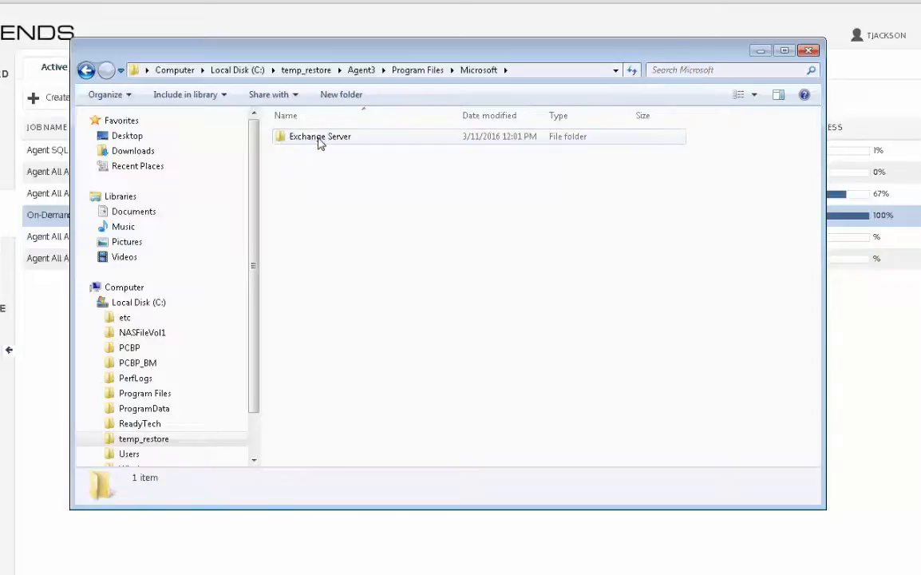
double_click(318, 143)
double_click(311, 144)
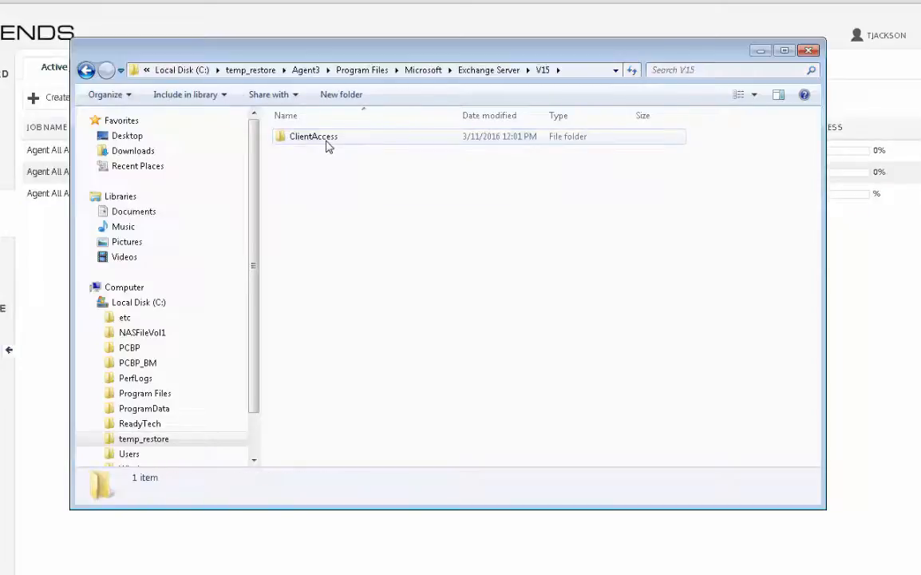
double_click(326, 146)
double_click(322, 142)
double_click(324, 144)
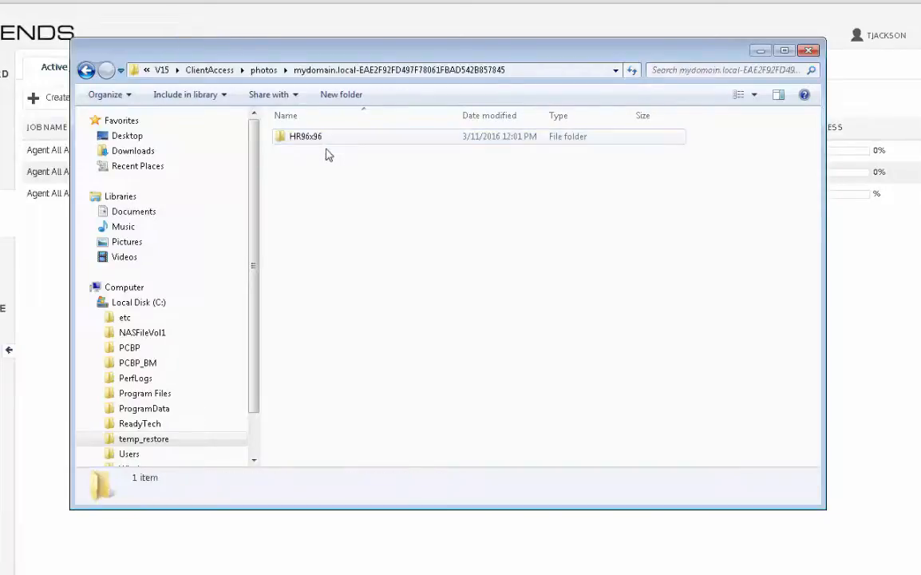
double_click(318, 143)
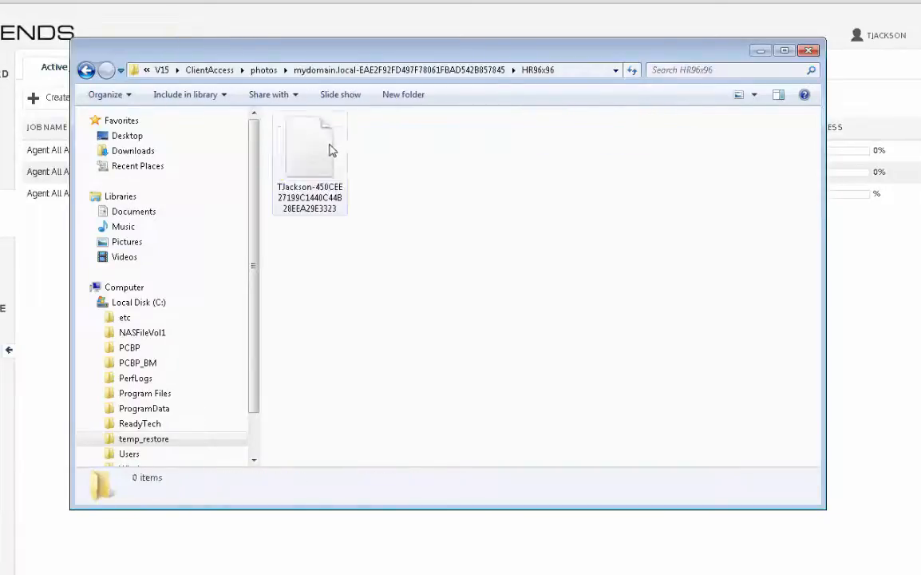
click(313, 190)
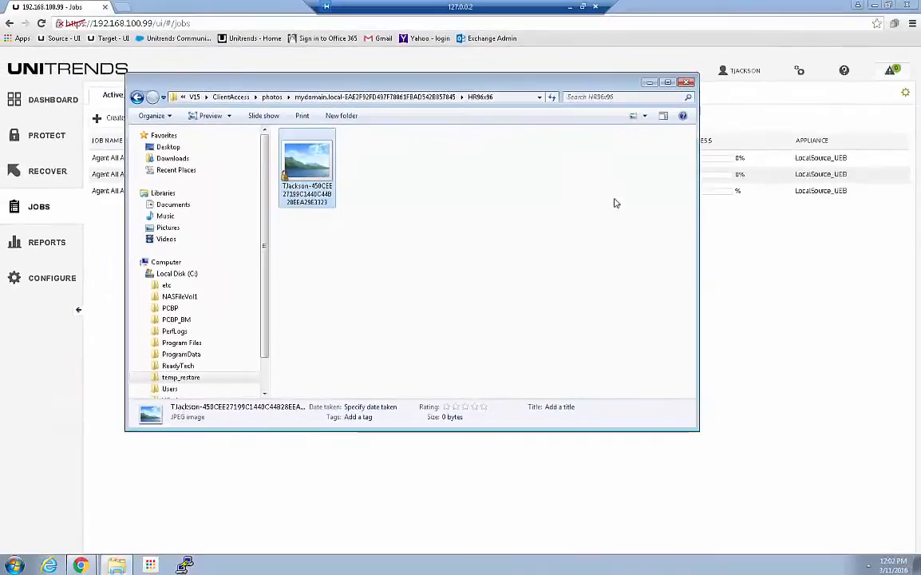
click(685, 82)
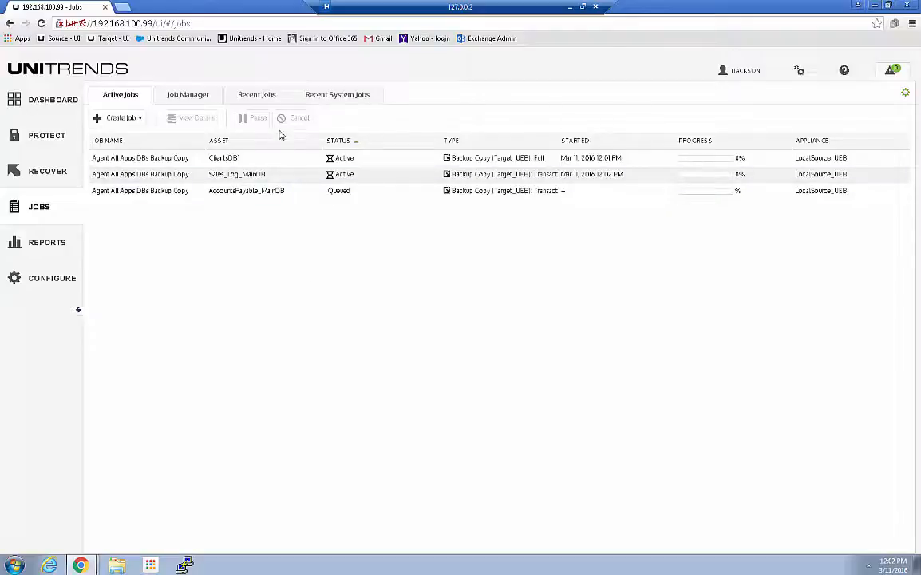
- View the recent system jobs sorted by start time with the newest first
click(335, 95)
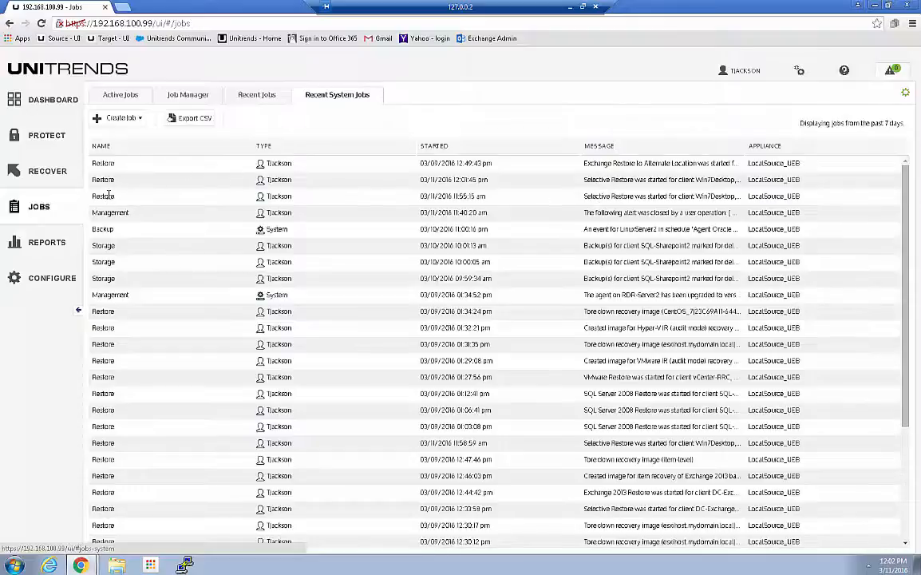
click(433, 148)
click(445, 149)
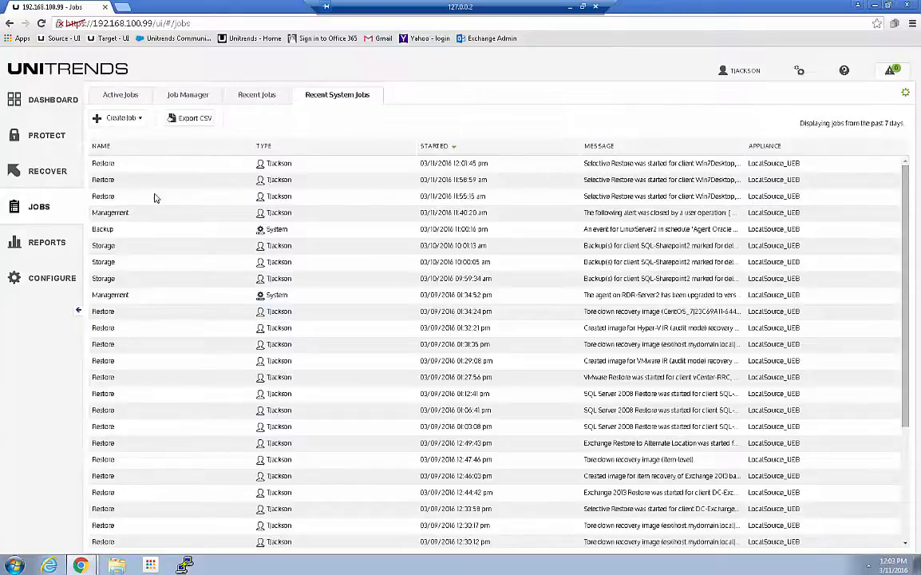
- Generate the Recovery History report for LocalSource_UEB with a date range starting 03/01/2016
click(45, 243)
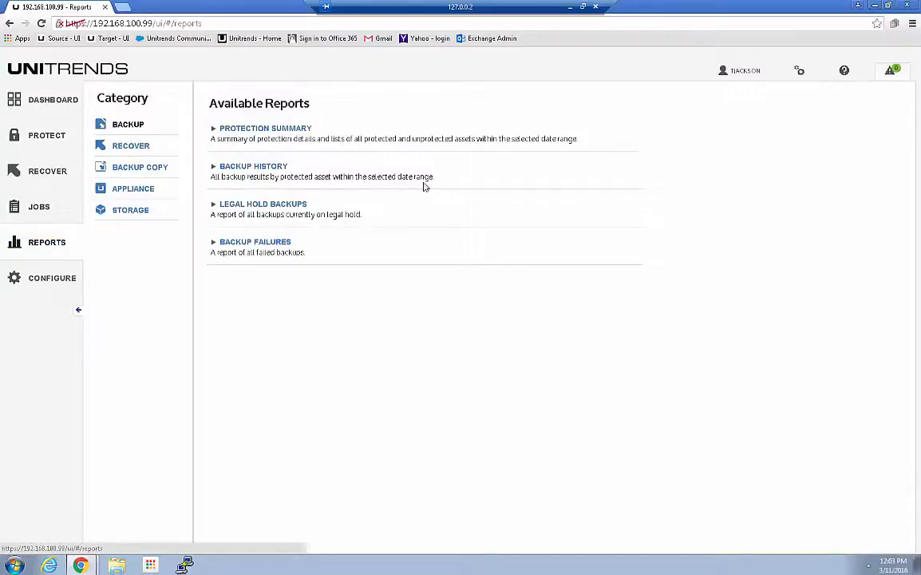
click(128, 148)
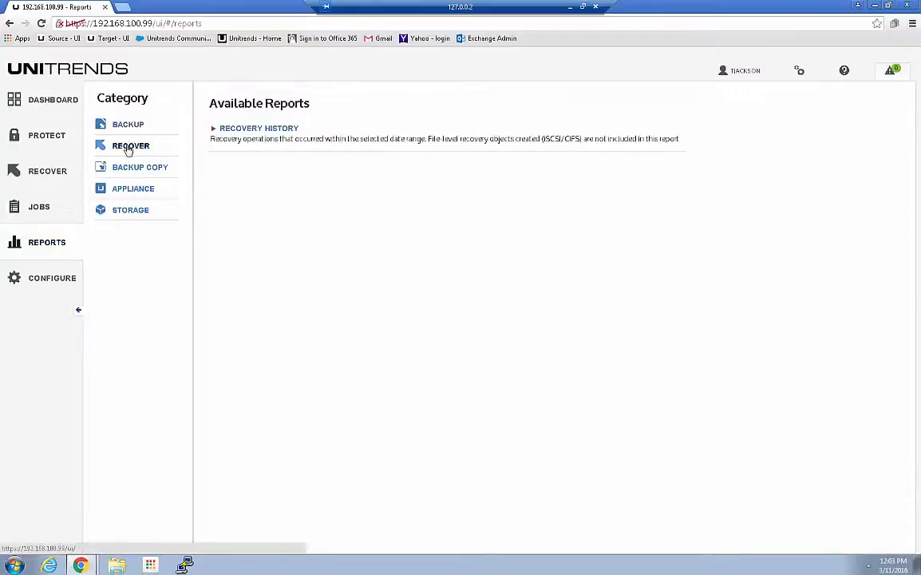
click(240, 128)
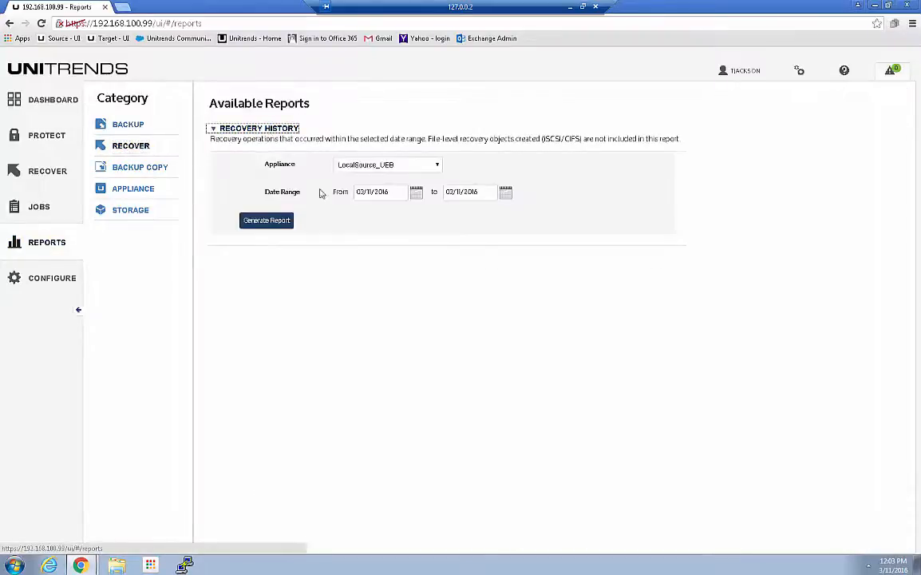
click(416, 199)
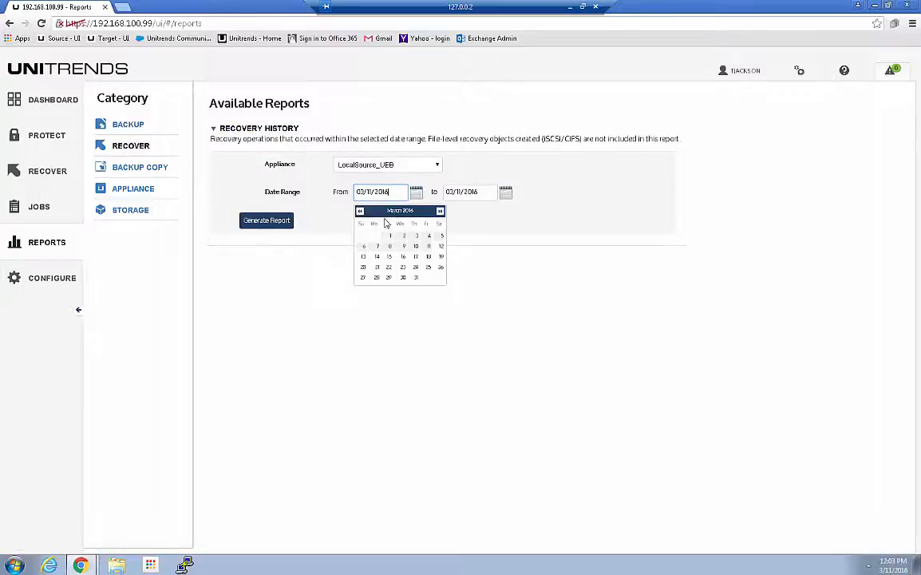
click(387, 234)
click(267, 221)
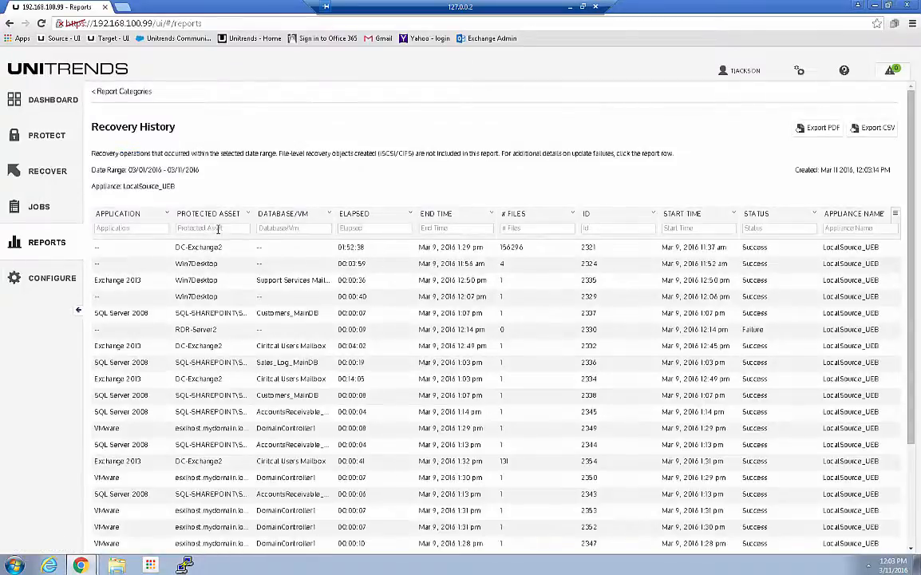
- Filter the Recovery History report to protected assets matching rdr and clear the filter again
click(216, 228)
text(rdr)
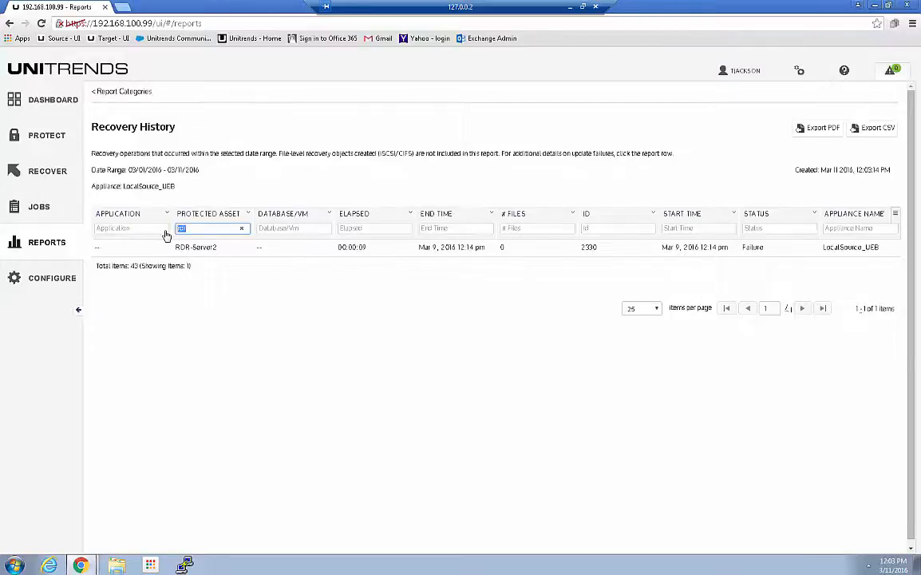
key(BackSpace)
- Set the Recovery History report to 50 items per page and look through its entries
scroll(265, 319, down, 3)
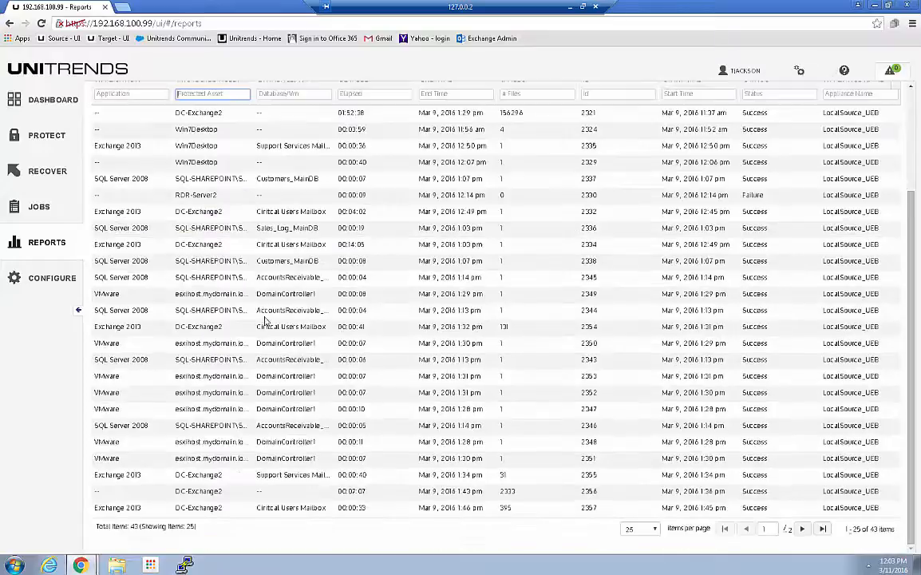
click(639, 528)
click(631, 514)
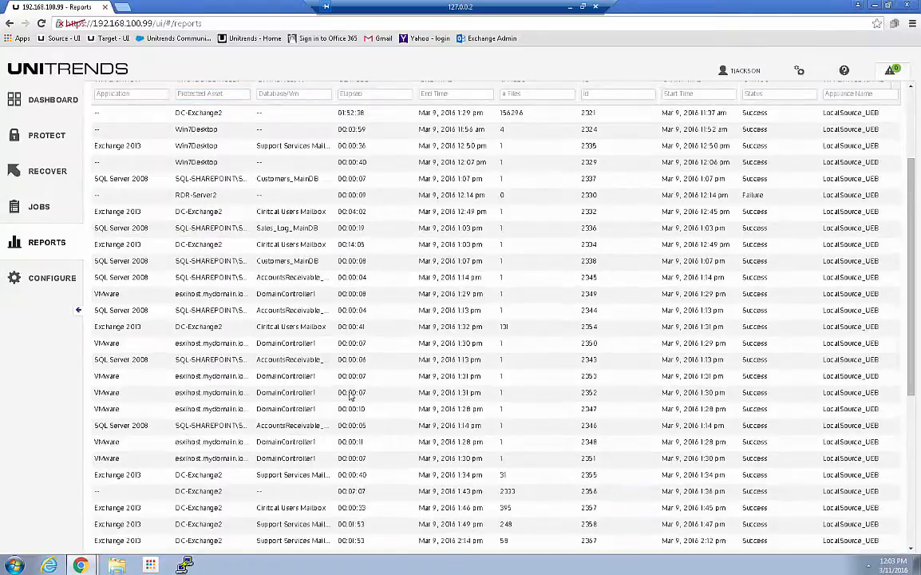
scroll(229, 389, down, 6)
scroll(195, 239, up, 7)
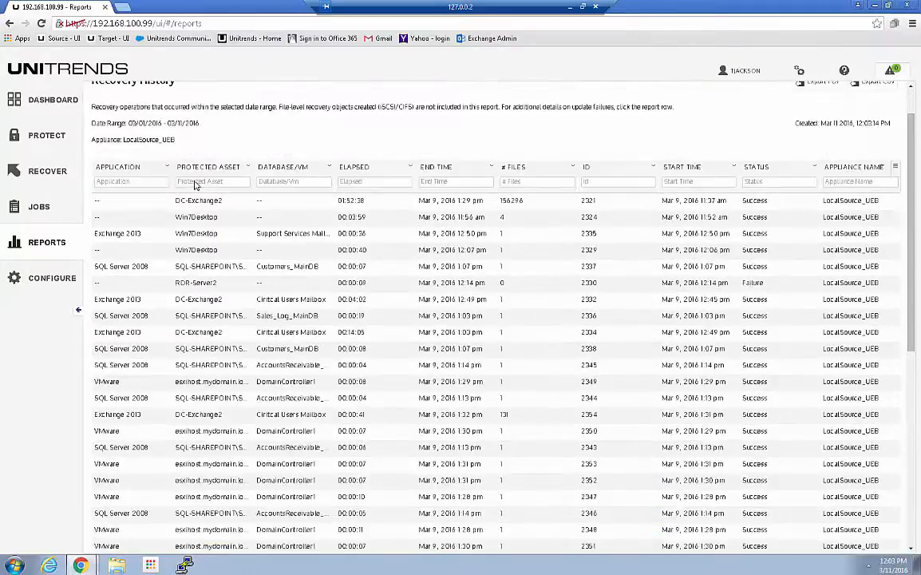
- Check the report's entries for protected assets matching win7 and rdr in turn, clearing the filter at the end
click(195, 181)
text(Win7)
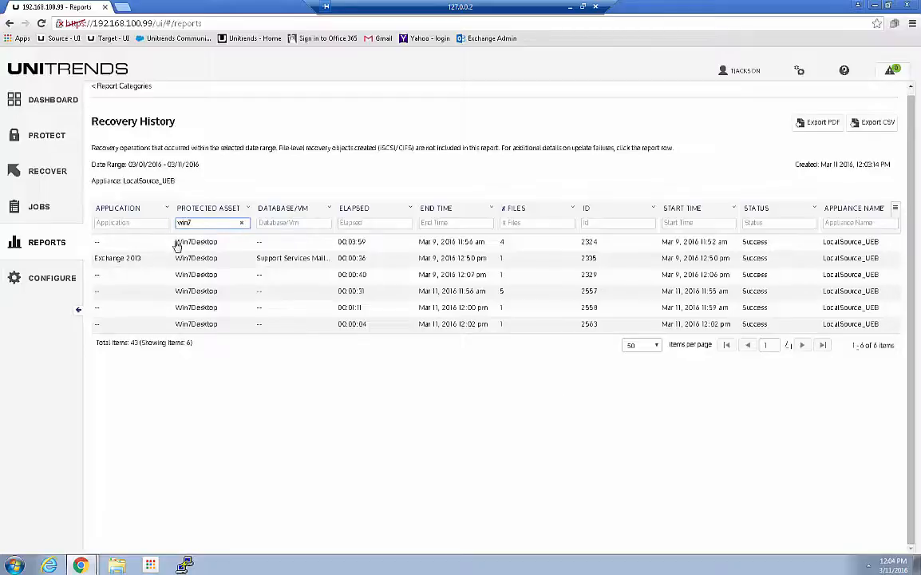
drag(204, 230, 166, 226)
text(rdr)
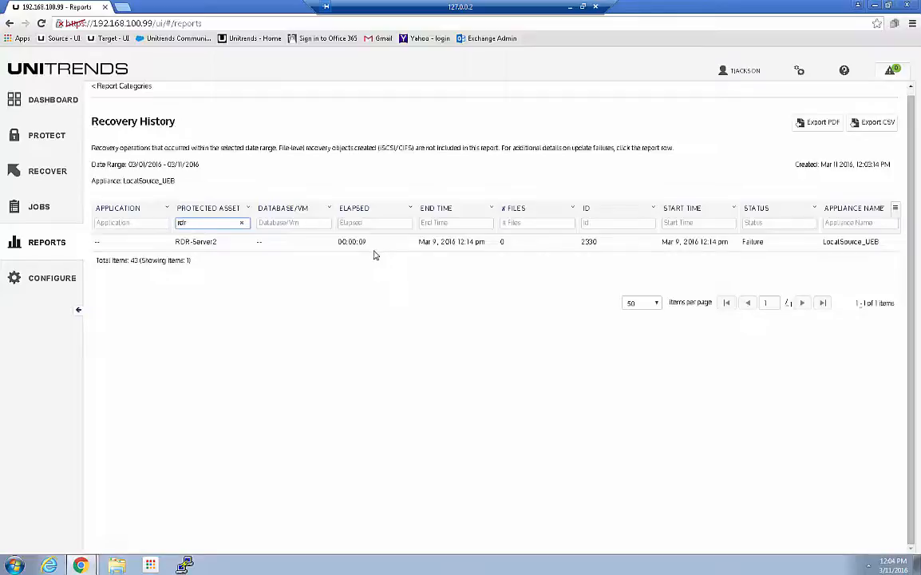
double_click(180, 223)
key(BackSpace)
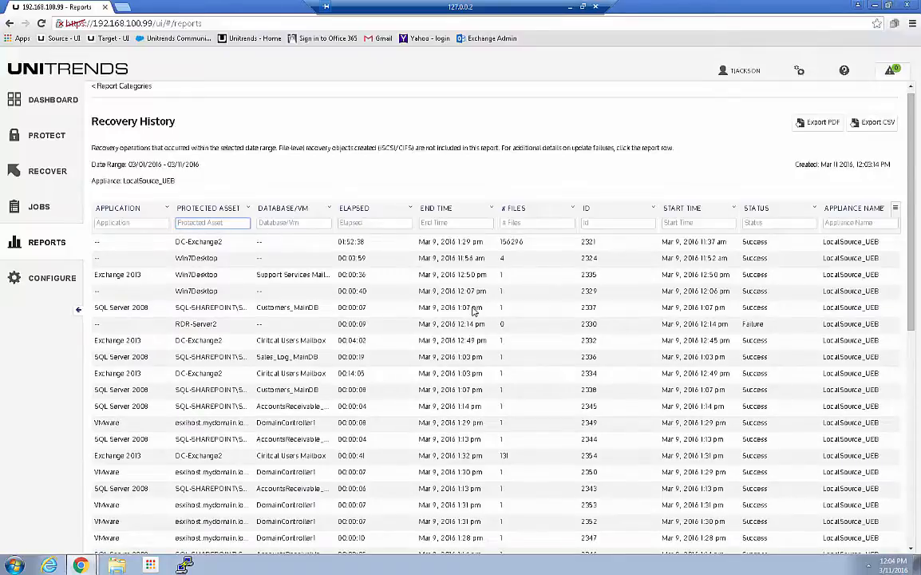
- Open the dashboard to view the Recover Summary
click(31, 105)
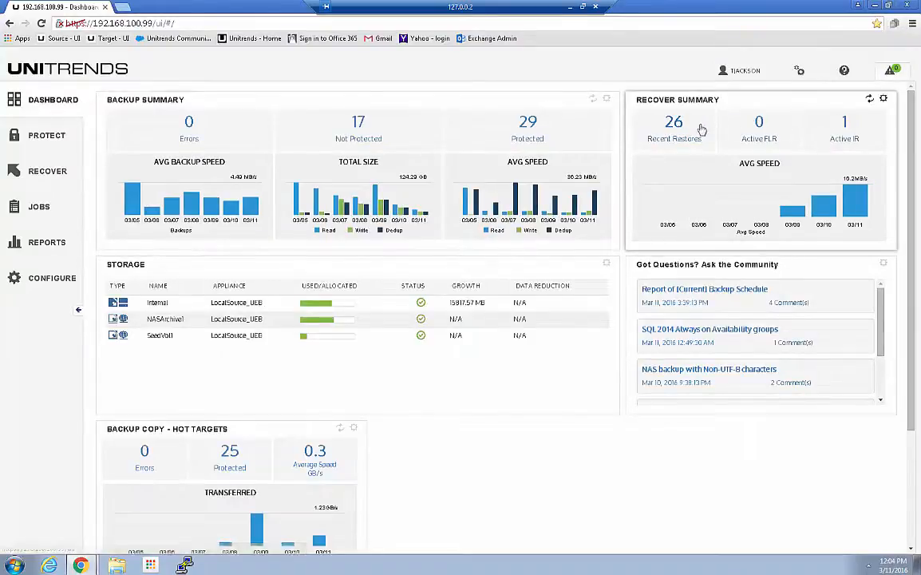
- Check the Recovery History report behind the dashboard's Recent Restores count down to its item total, ending back on the dashboard
click(672, 124)
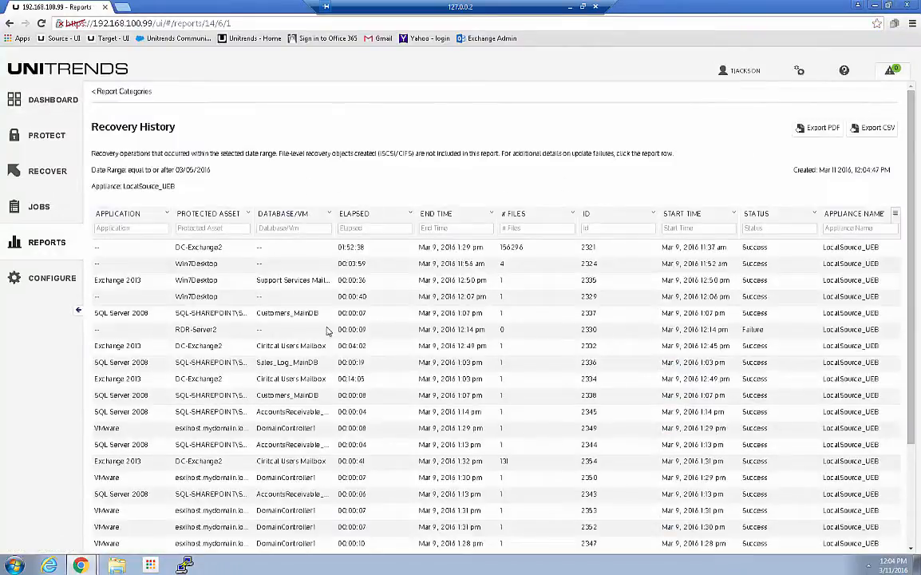
click(60, 97)
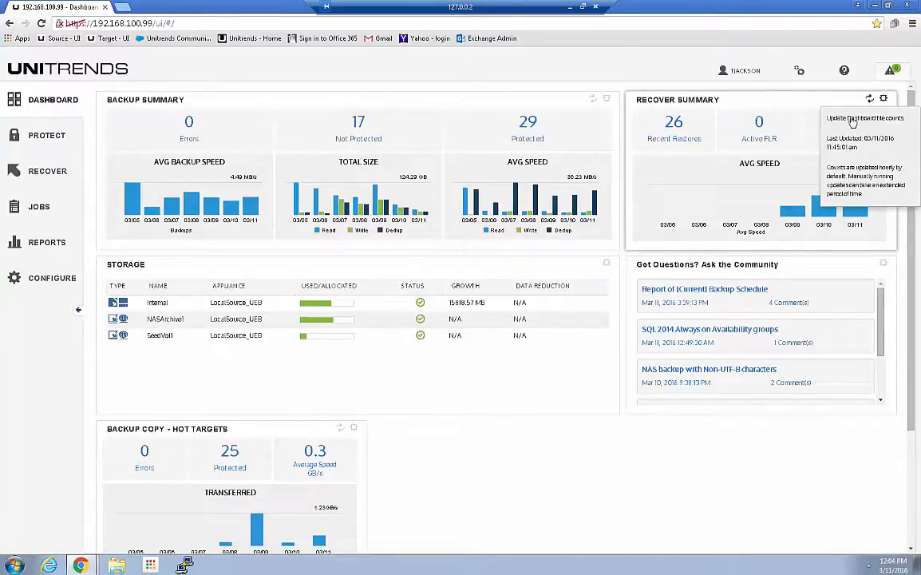
click(675, 123)
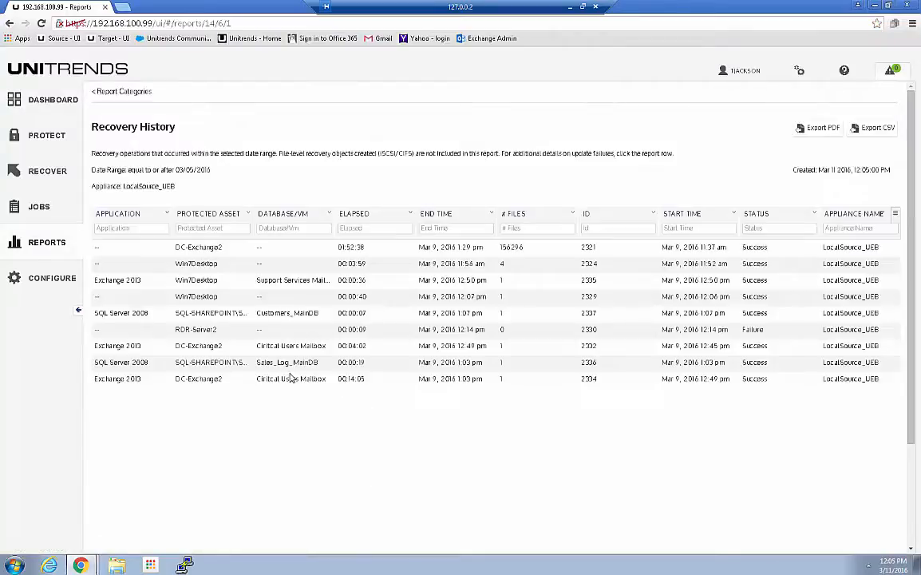
scroll(292, 376, down, 3)
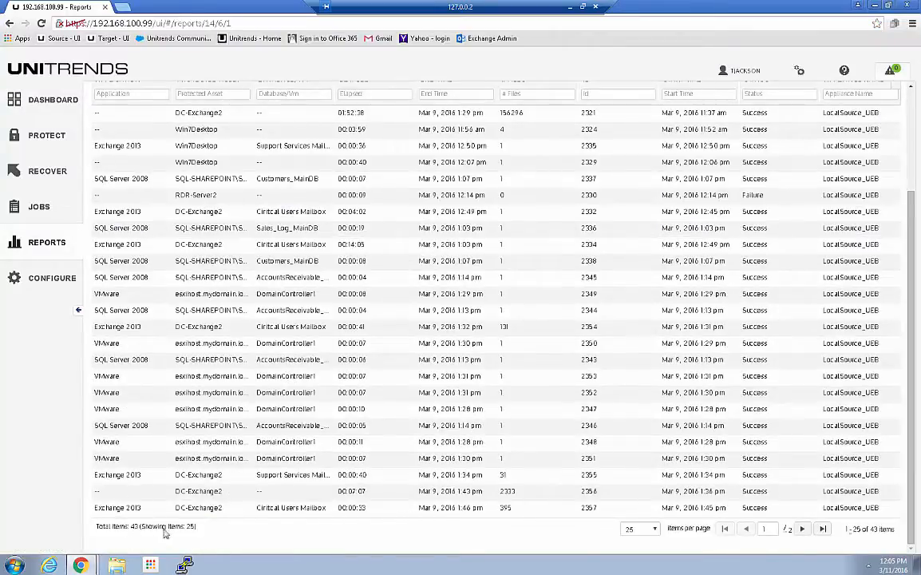
click(48, 105)
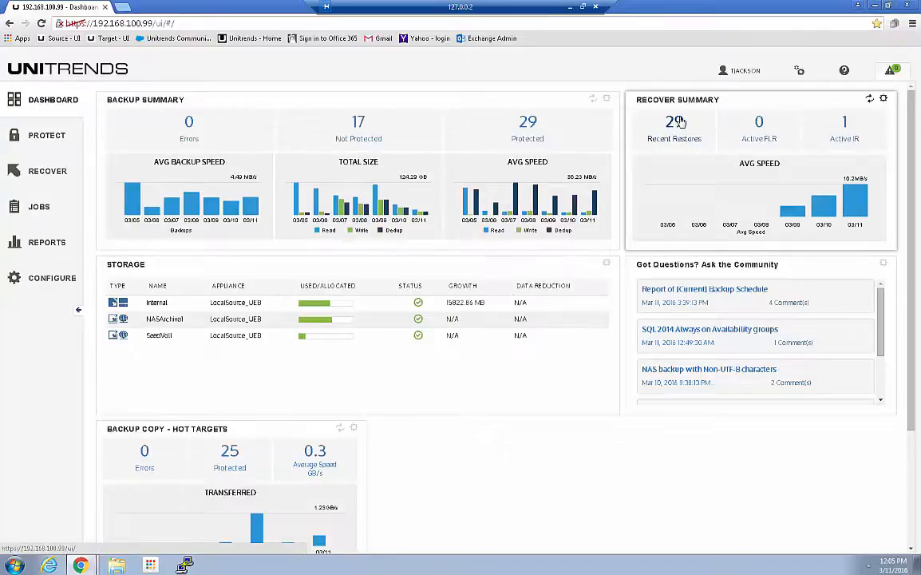
- Compare the Recent Restores count with the full first page of the Recovery History report once more and return to the dashboard
mouse_move(679, 132)
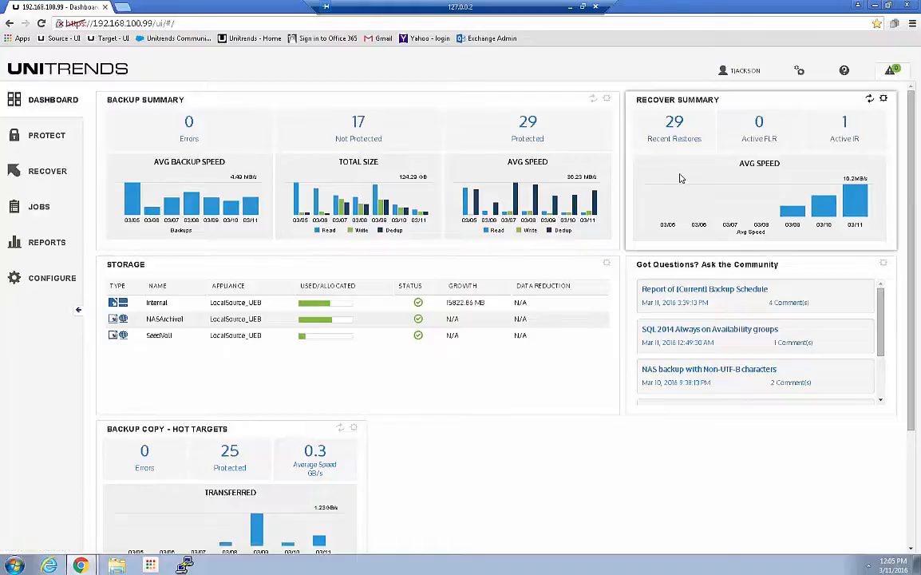
click(675, 124)
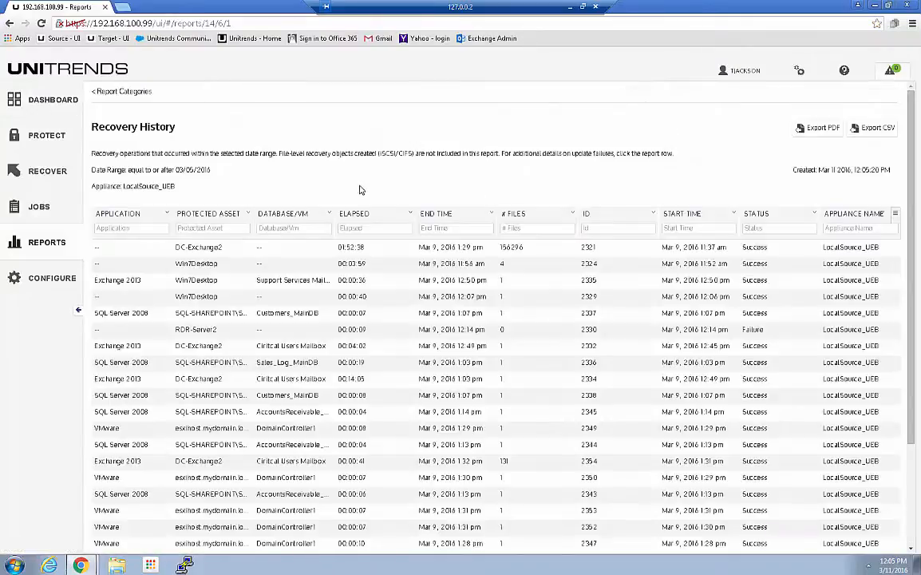
scroll(375, 231, down, 3)
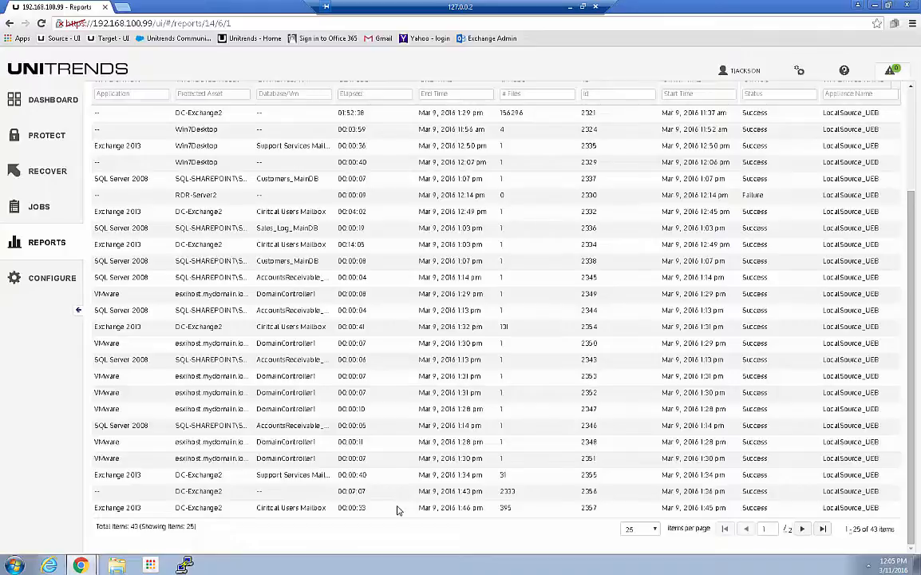
scroll(399, 479, up, 3)
click(48, 100)
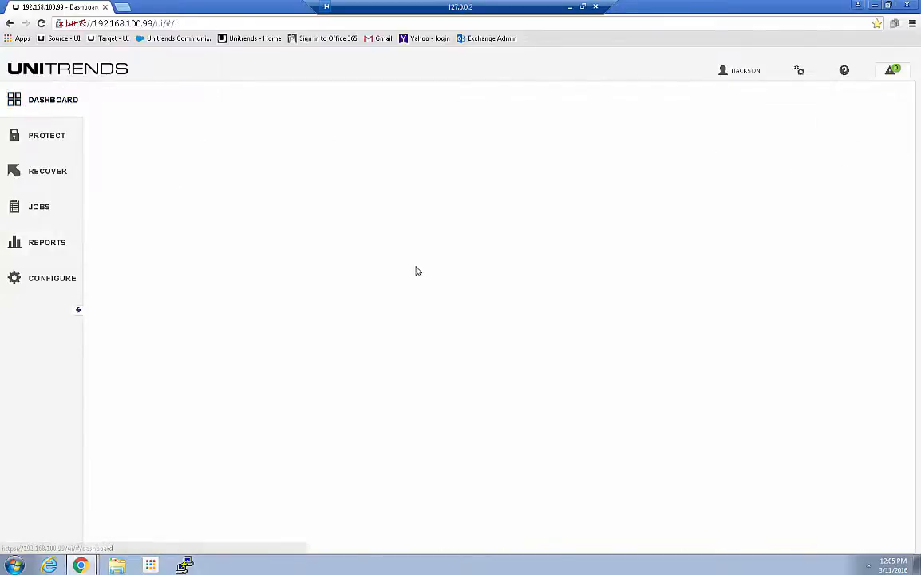